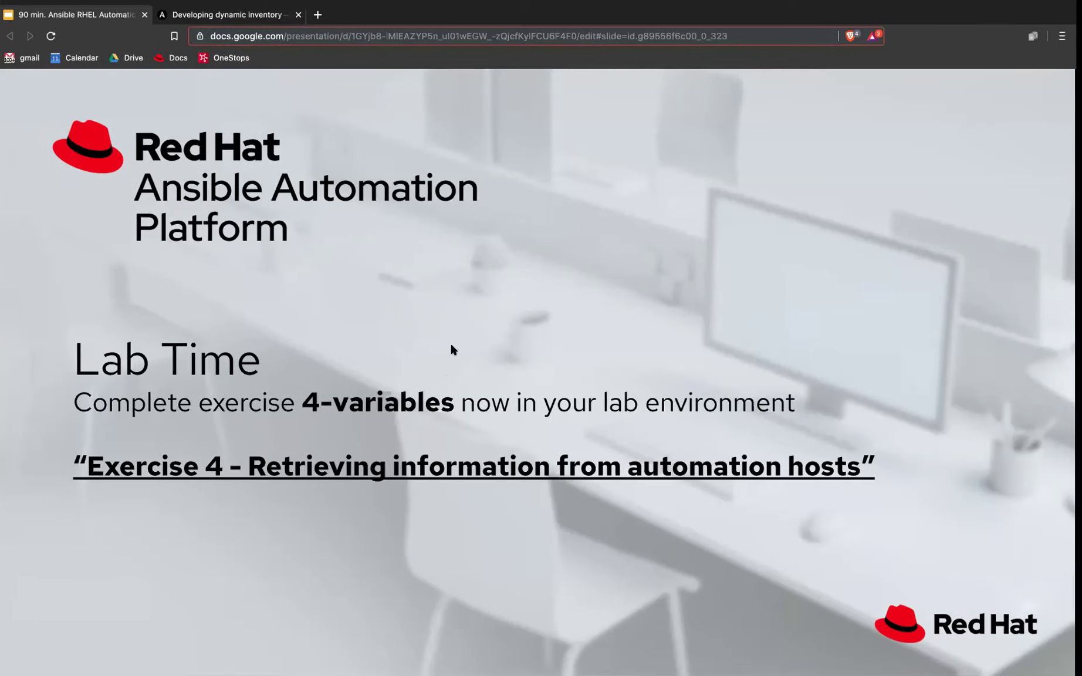
Step: Close the playbook-writing exercise tab and open Exercise 4, Using Variables, in a new tab
key(ctrl+Right)
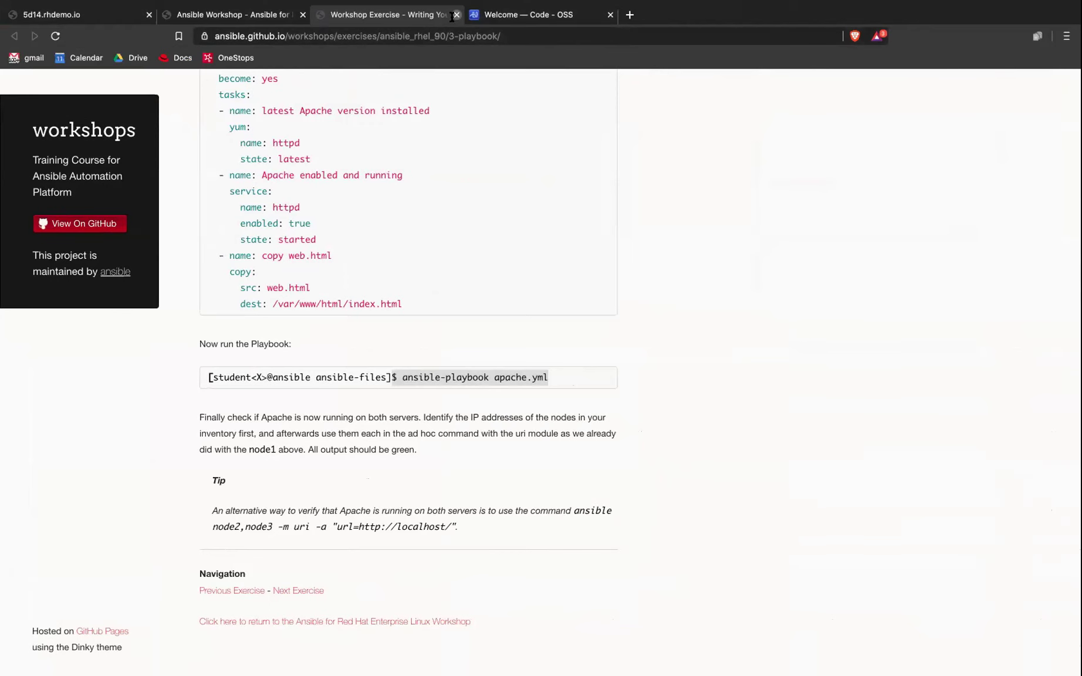
click(456, 15)
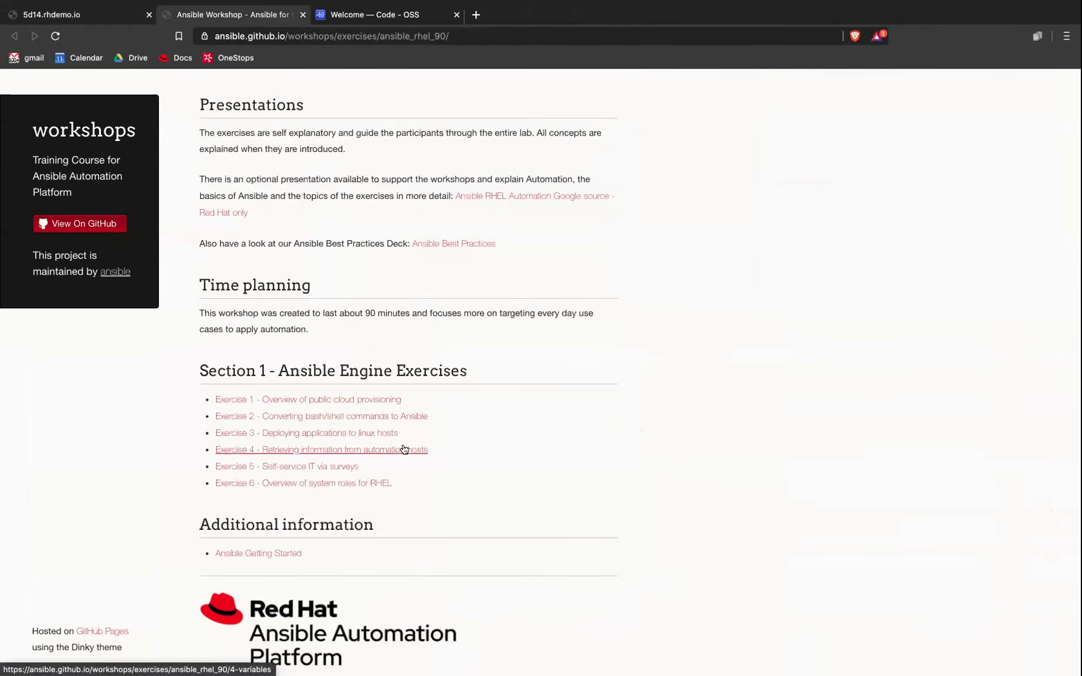
right_click(404, 449)
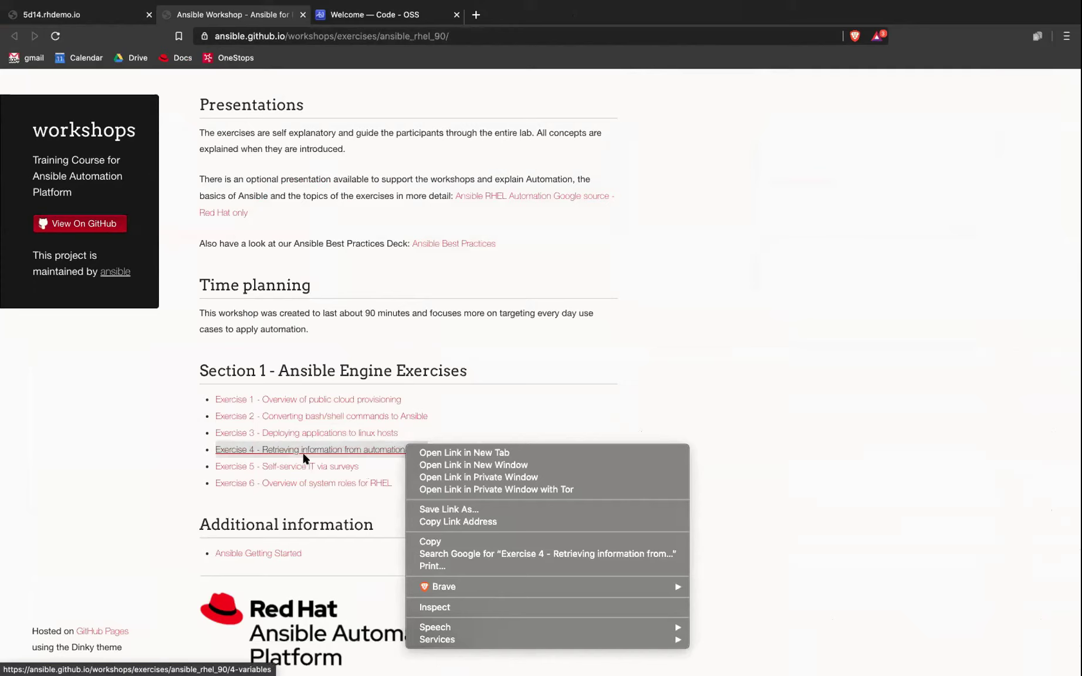
click(436, 453)
Step: On the Using Variables page, highlight the {{ variable1 }} syntax and the mkdir host_vars group_vars command
click(375, 15)
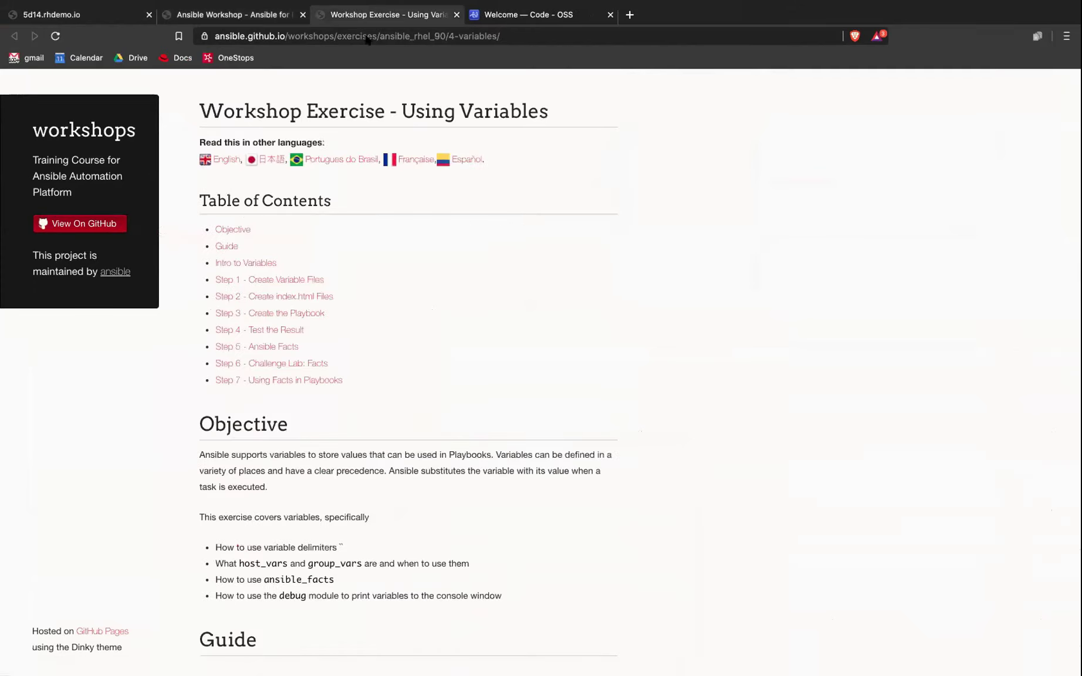
scroll(479, 338, down, 8)
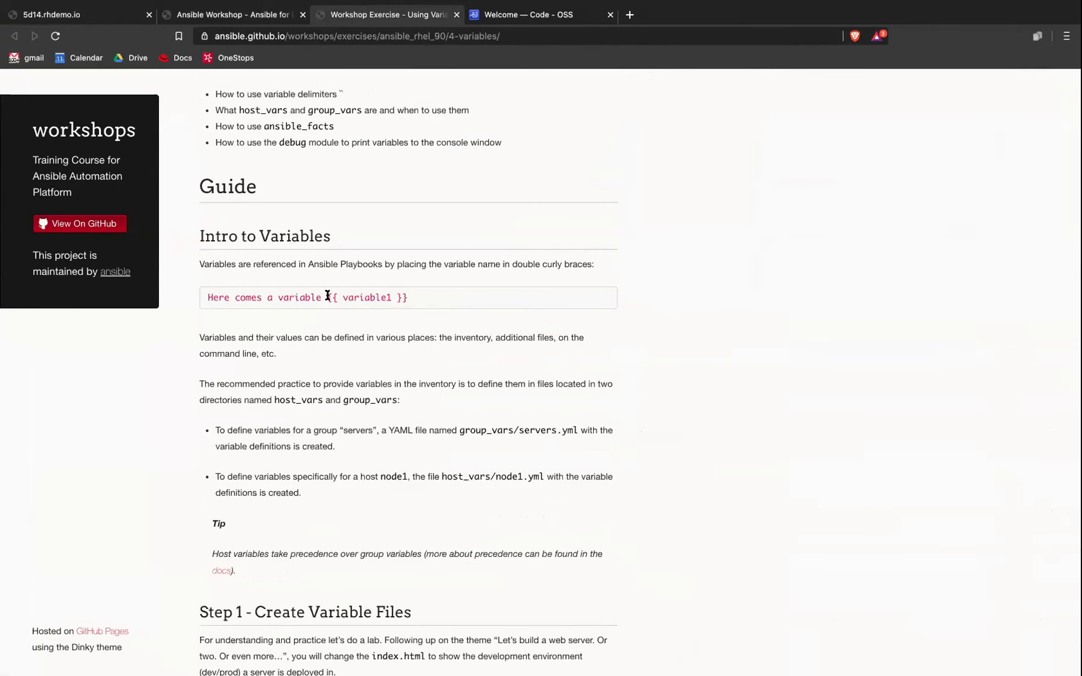
drag(328, 295, 414, 299)
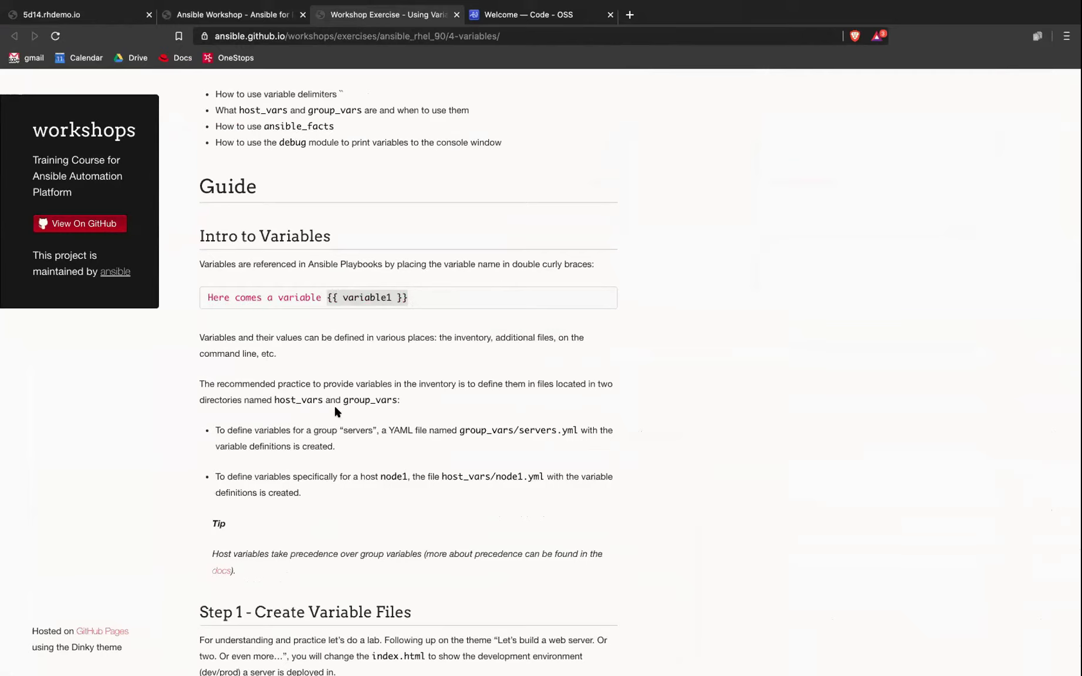
scroll(336, 414, down, 5)
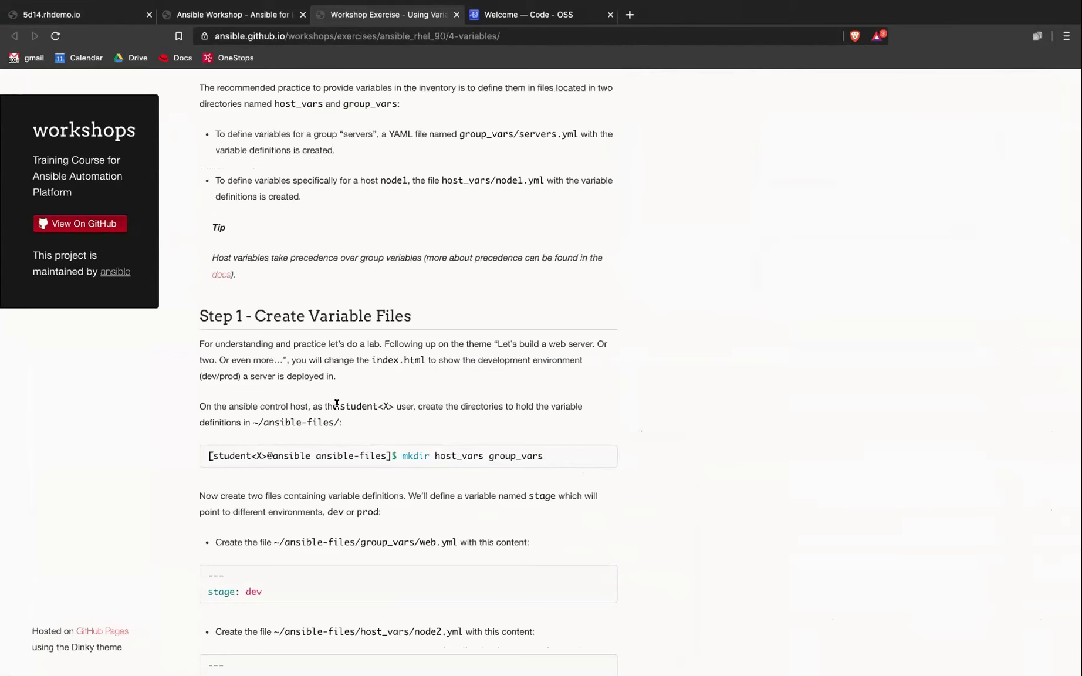
scroll(315, 310, down, 1)
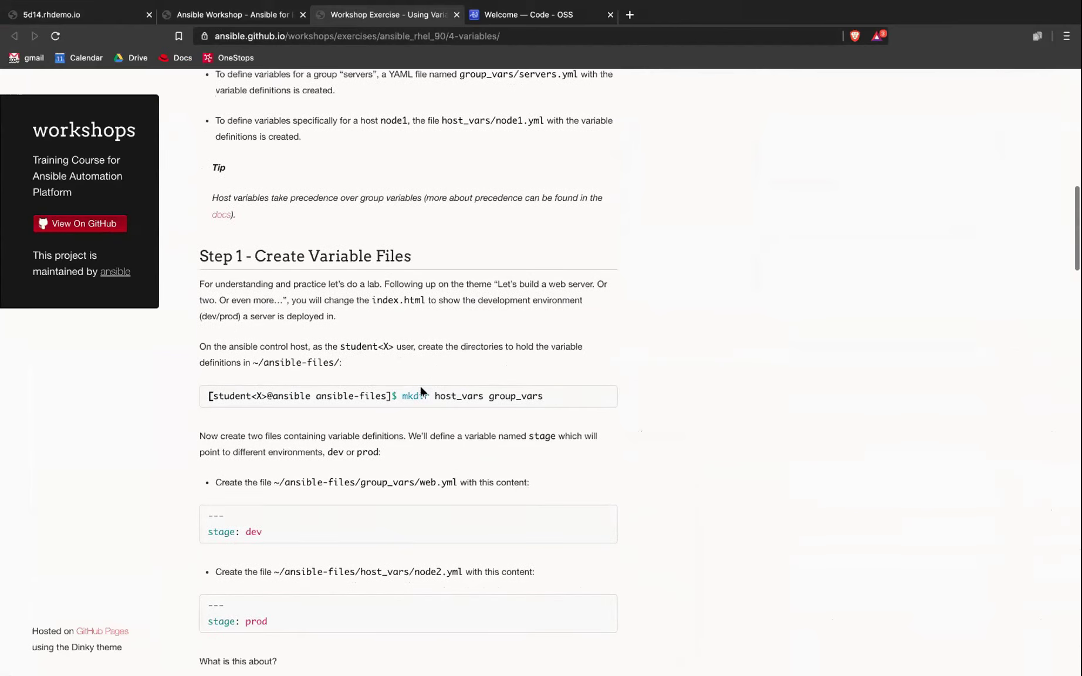
drag(403, 397, 546, 401)
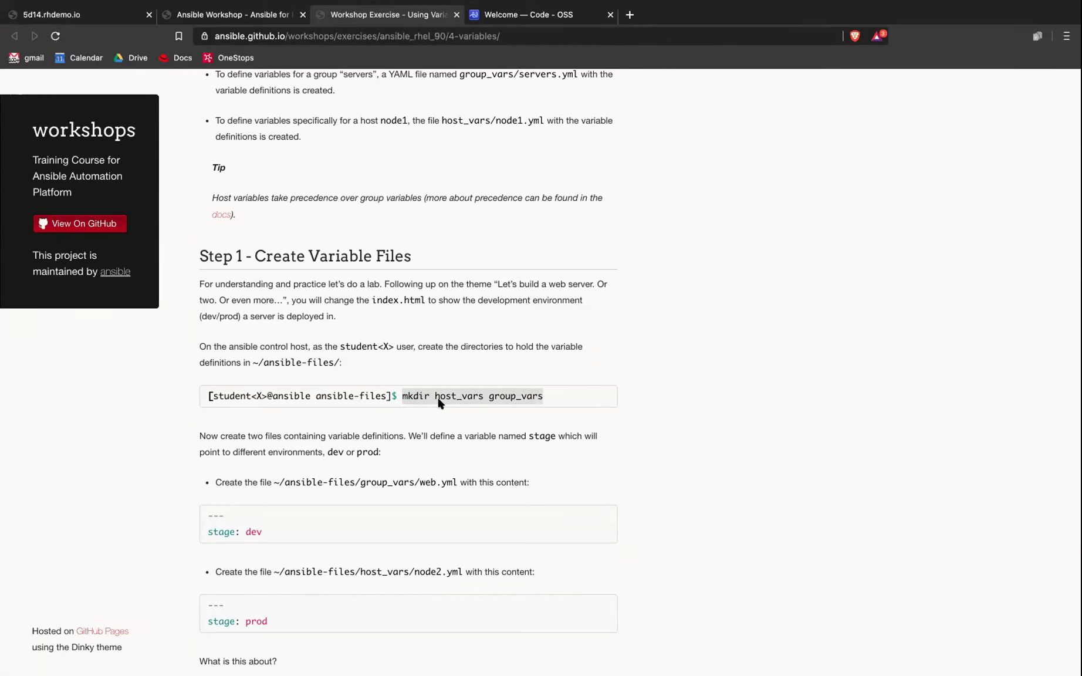
click(443, 399)
double_click(469, 398)
double_click(532, 397)
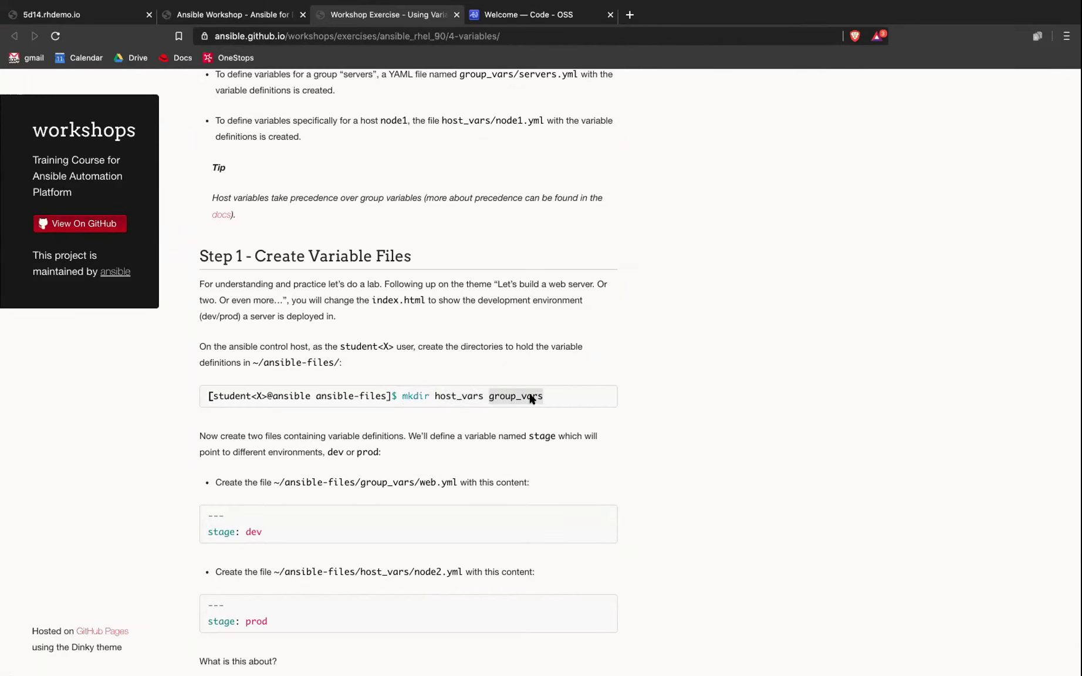
drag(543, 398, 388, 412)
Step: Point out the group_vars/web.yml and host_vars/node2.yml stage file paths
scroll(388, 411, down, 4)
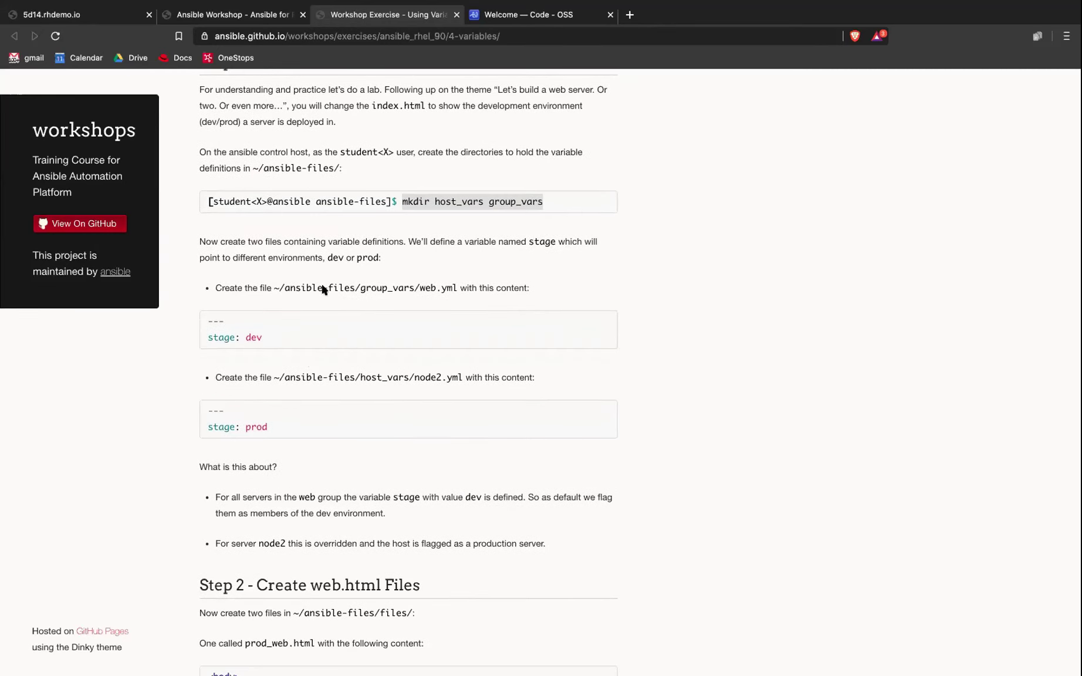
drag(360, 287, 458, 287)
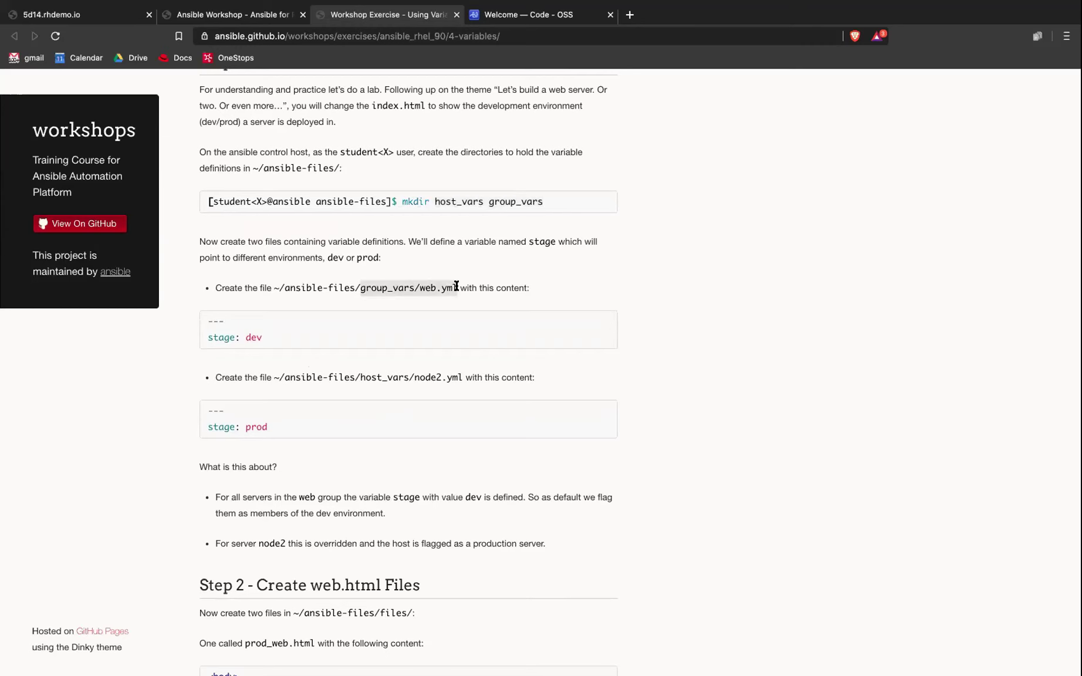
scroll(457, 288, down, 1)
click(457, 284)
double_click(454, 283)
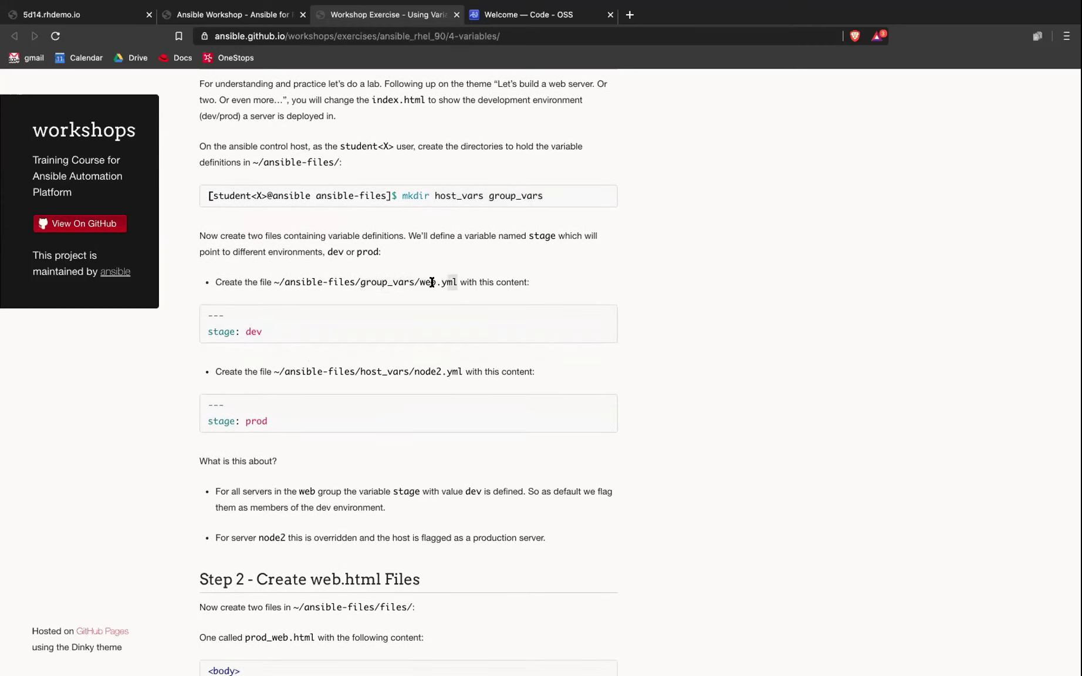
drag(366, 283, 405, 282)
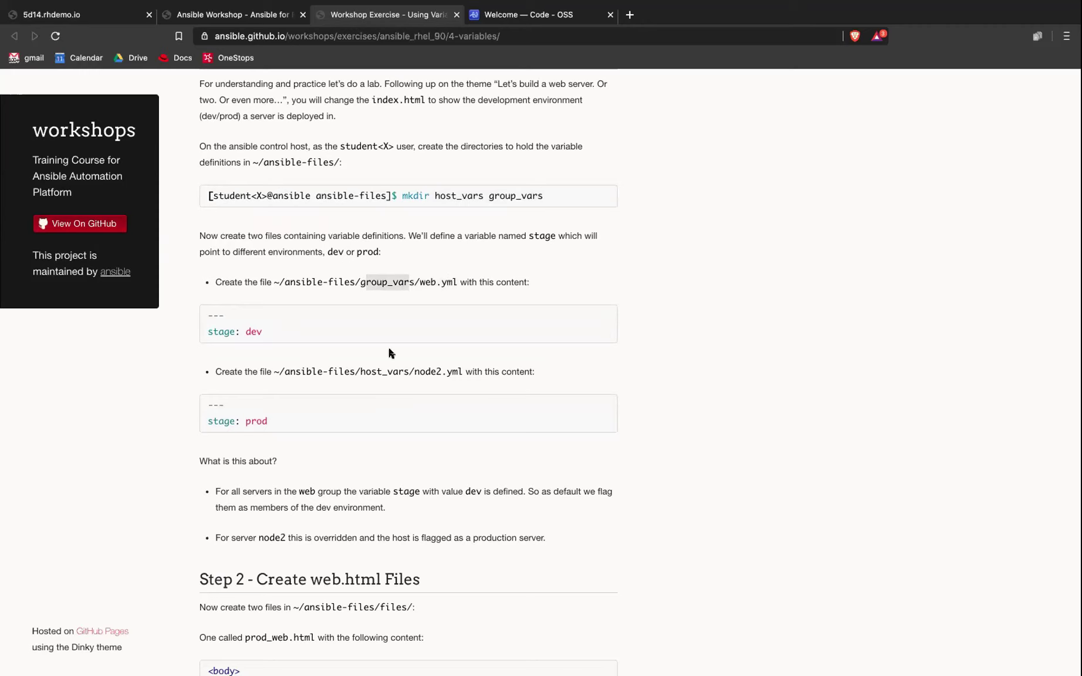
drag(459, 372, 371, 371)
click(373, 372)
scroll(384, 411, down, 5)
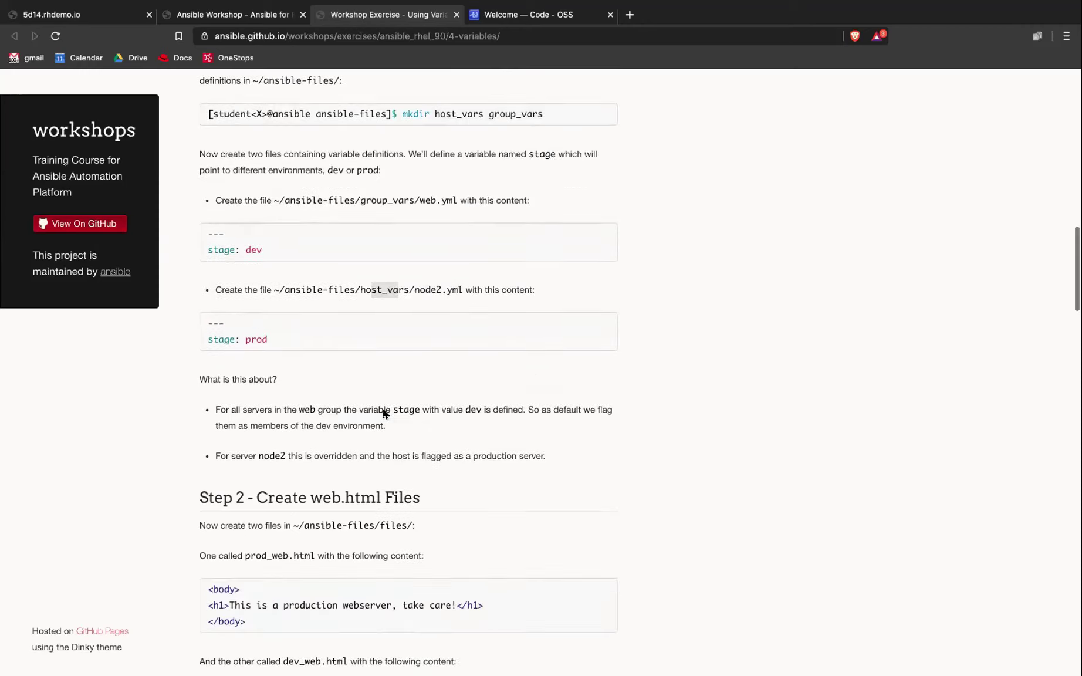
scroll(383, 411, down, 4)
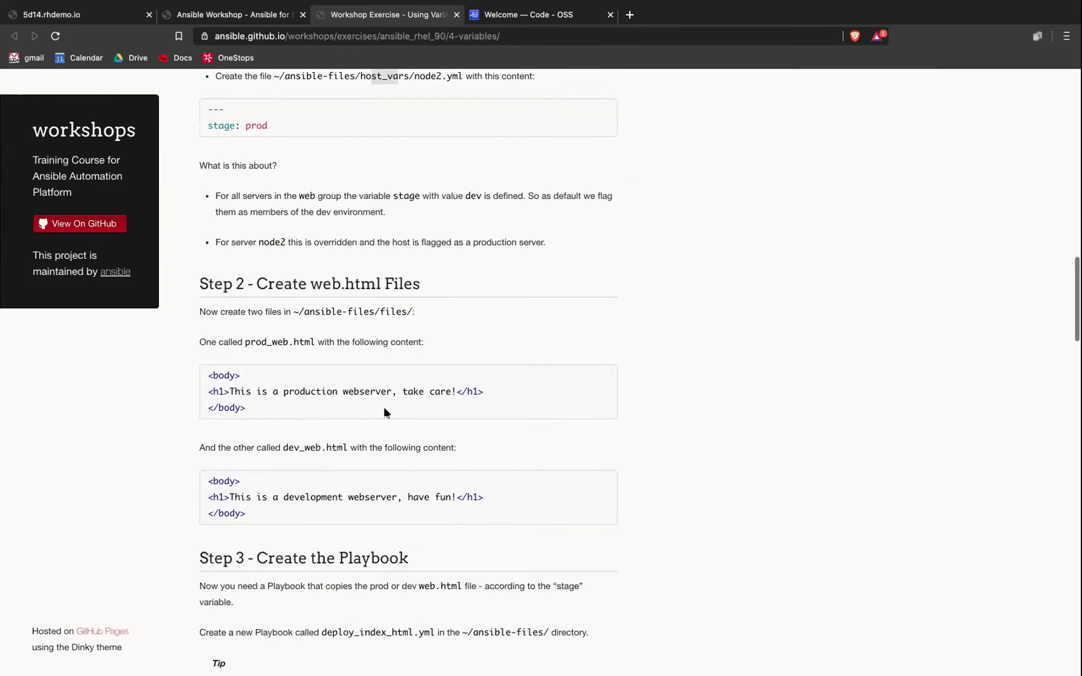
Step: Highlight the prod_web.html and dev_web.html snippets in Step 2
scroll(229, 392, down, 1)
drag(209, 359, 286, 398)
click(246, 392)
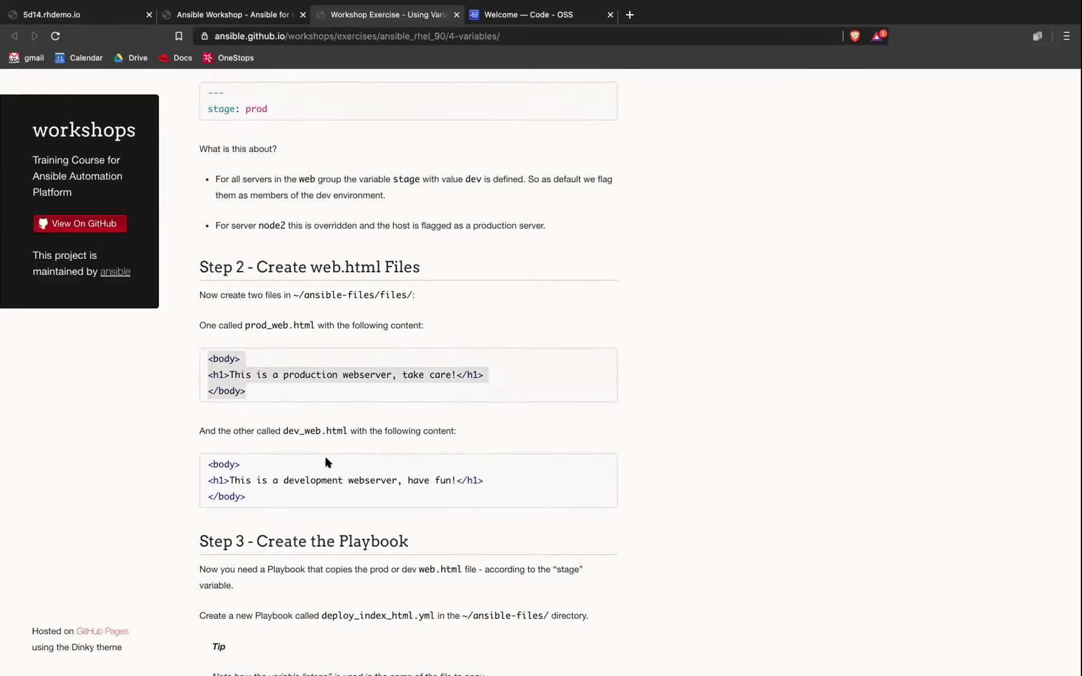
drag(192, 480, 236, 496)
scroll(236, 496, down, 5)
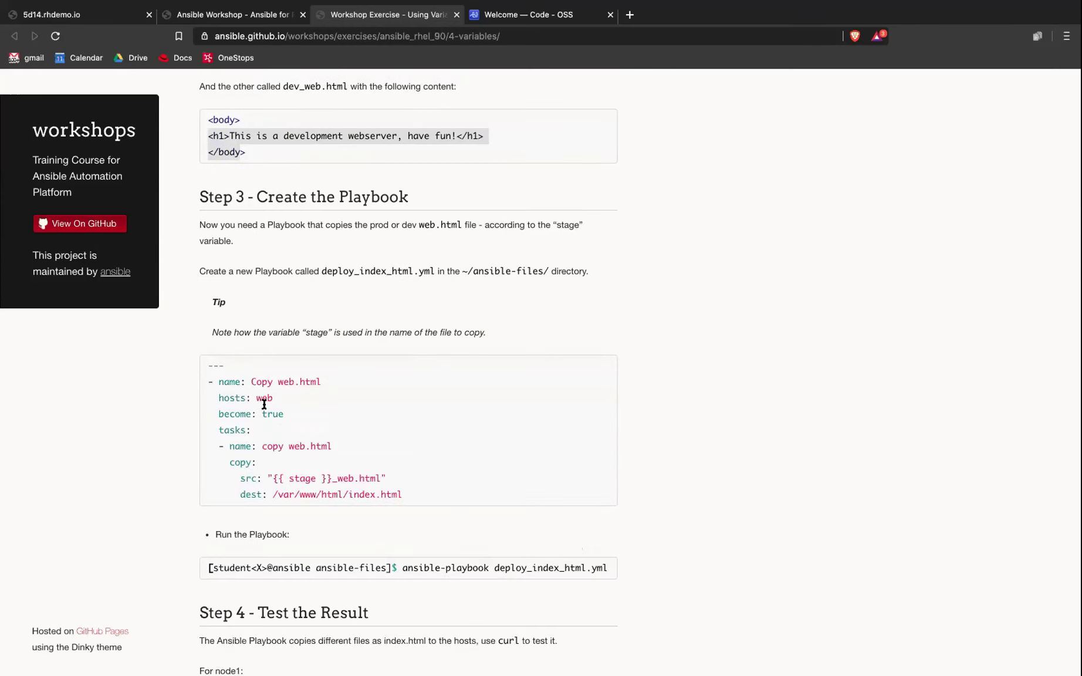
Step: Walk through the deploy_index_html.yml playbook header, the hosts: web line and the tasks section
drag(208, 365, 288, 418)
click(278, 380)
drag(271, 374, 317, 403)
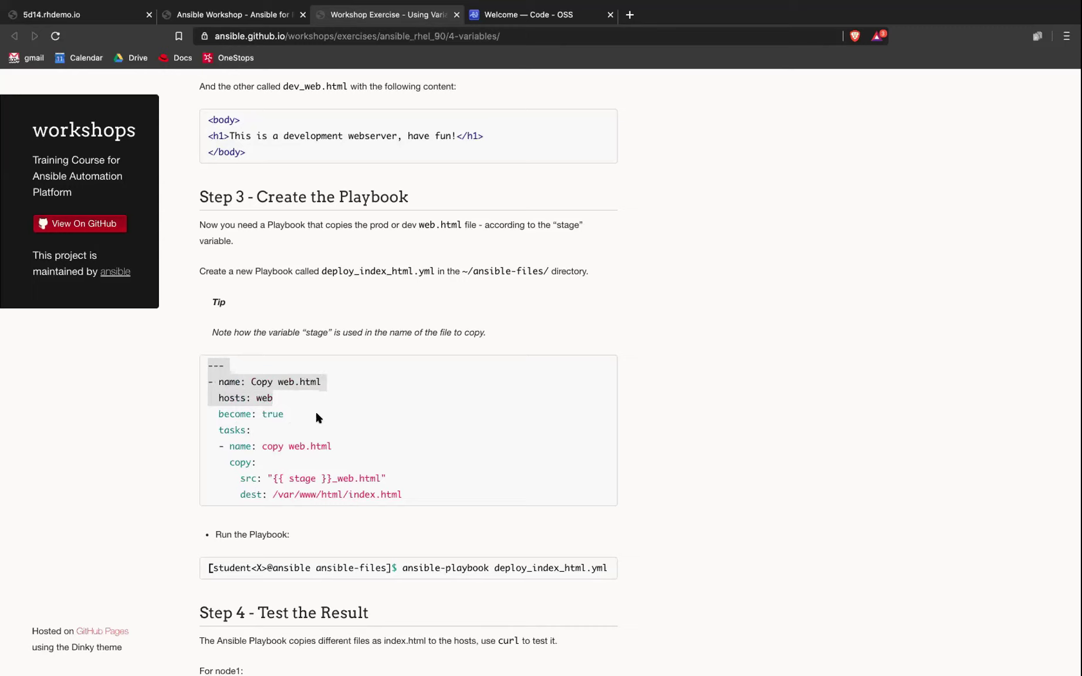
double_click(232, 435)
drag(234, 445, 331, 446)
scroll(345, 459, up, 1)
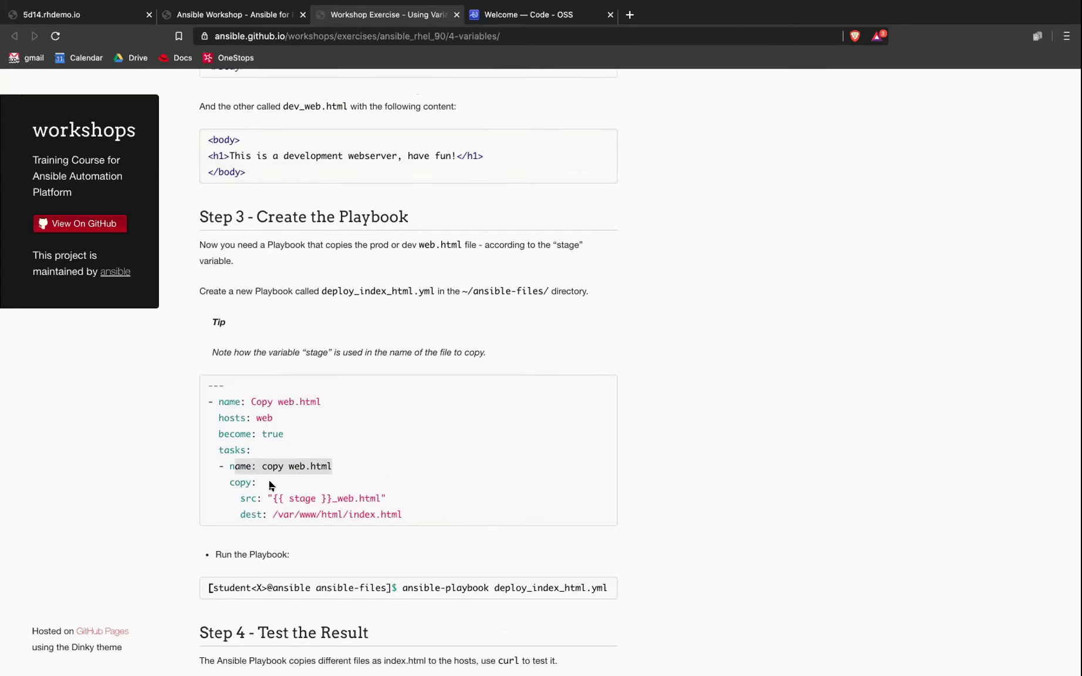
Step: Highlight the copy task, its stage-based src line and dest /var/www/html/index.html
drag(225, 482, 404, 519)
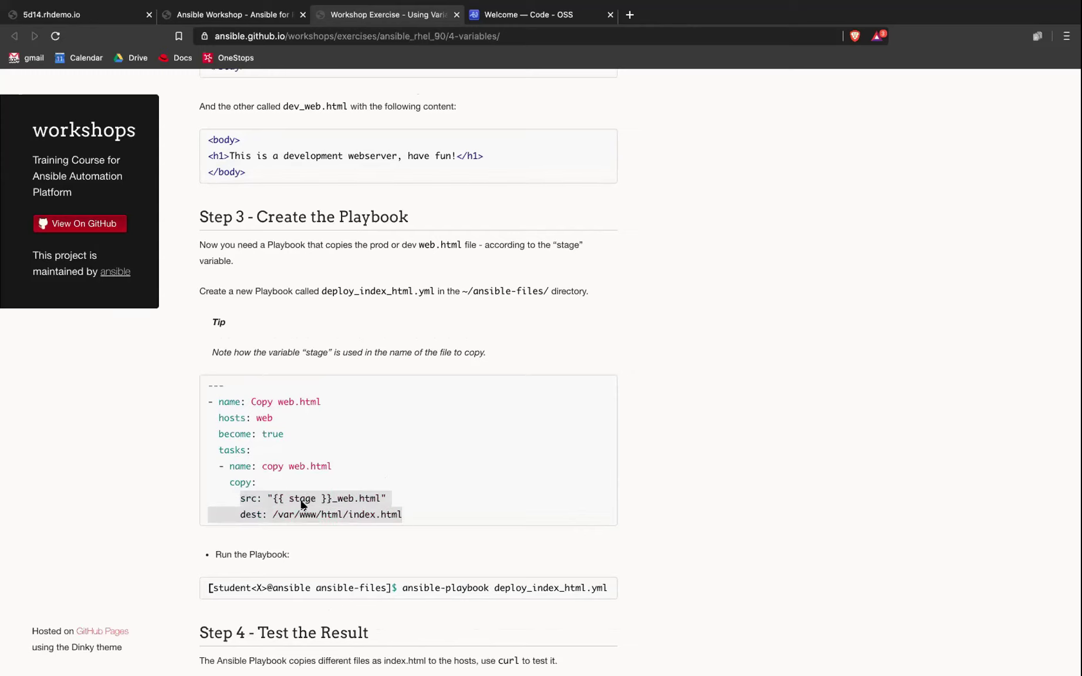
scroll(308, 496, up, 1)
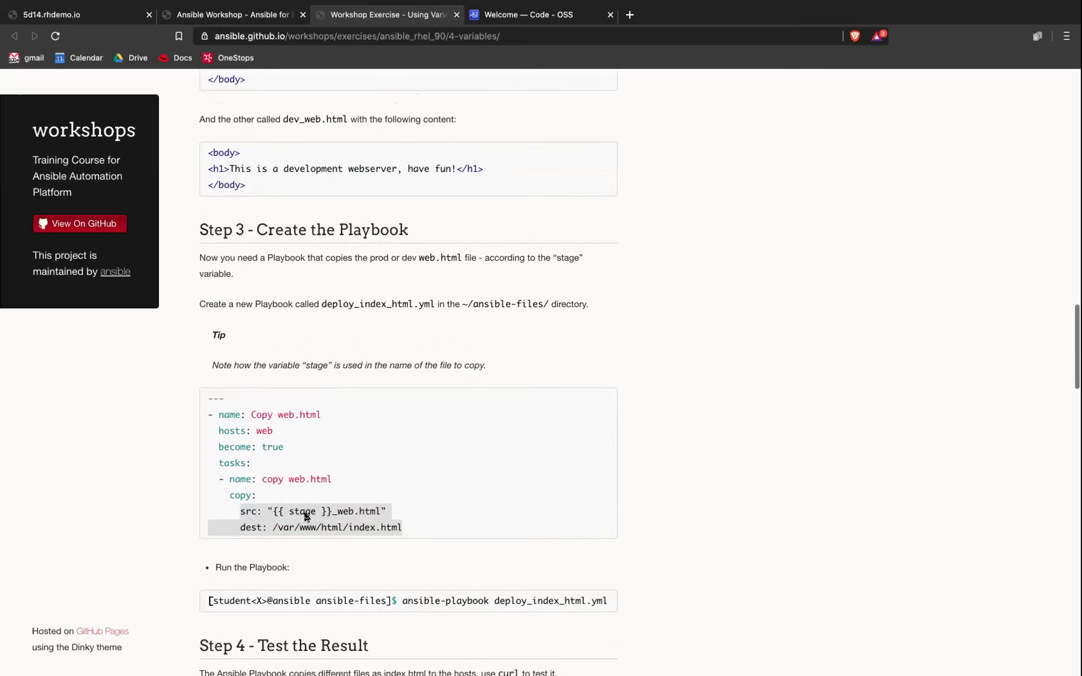
triple_click(305, 513)
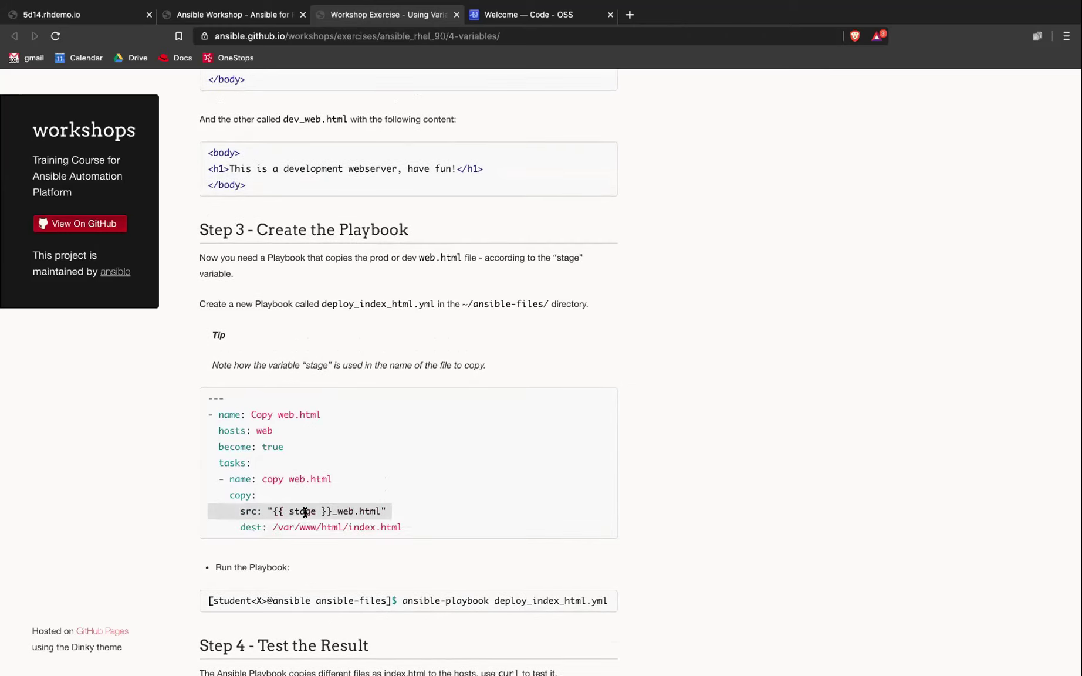
drag(267, 525, 423, 525)
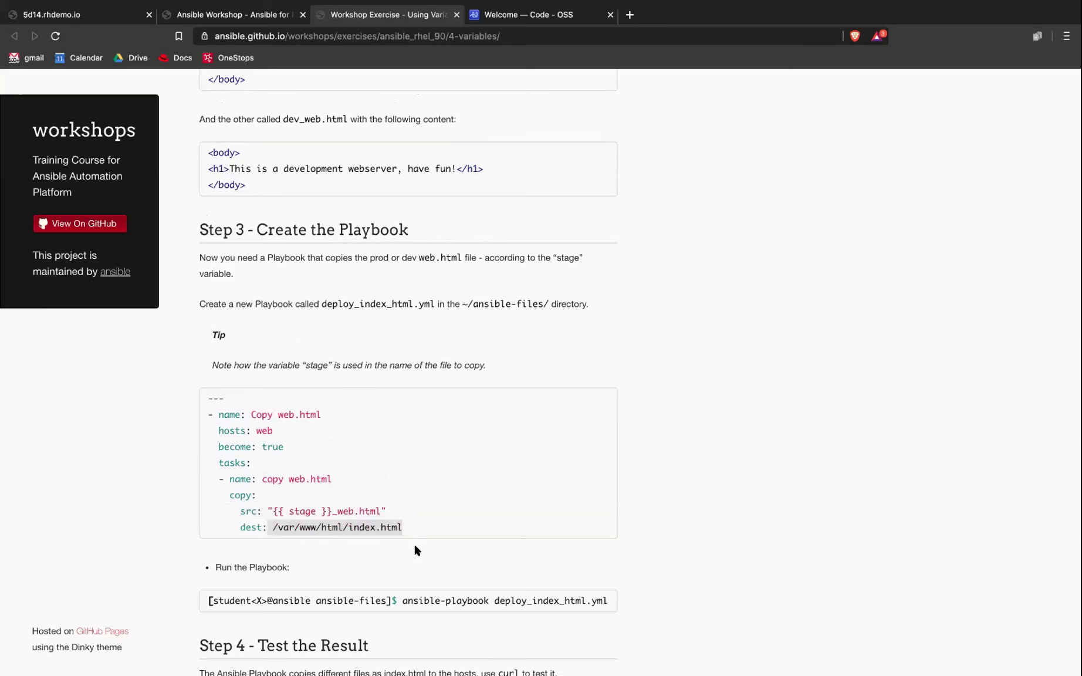
scroll(411, 549, down, 1)
click(405, 547)
scroll(405, 547, down, 5)
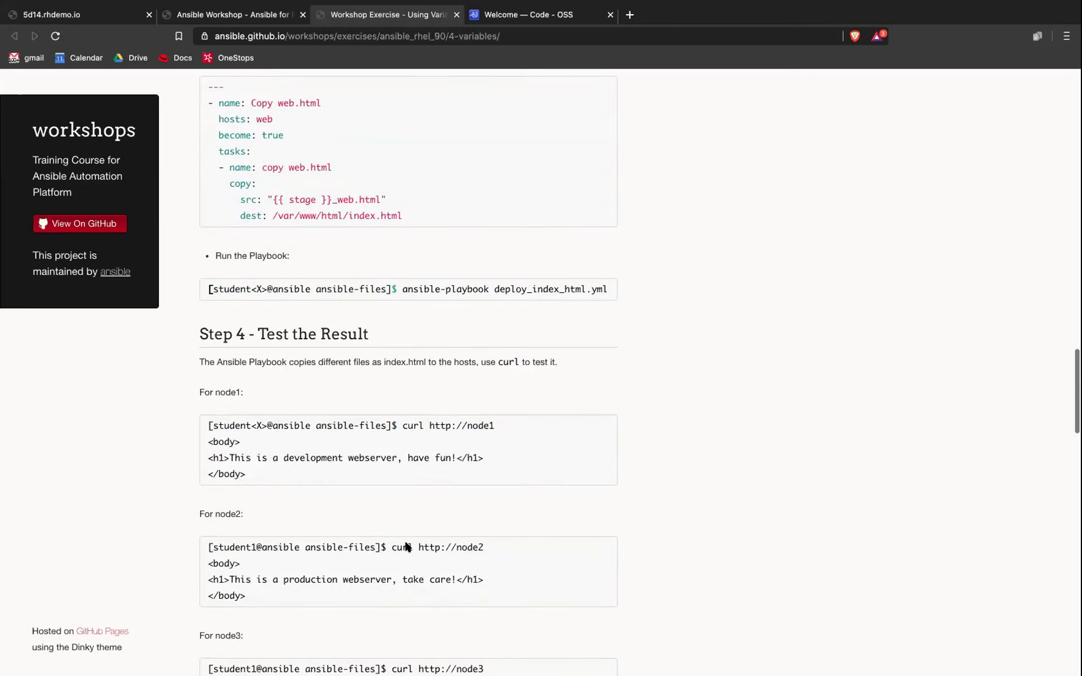
Step: Highlight the ansible-playbook command that runs the deploy_index_html.yml playbook
drag(404, 296, 626, 287)
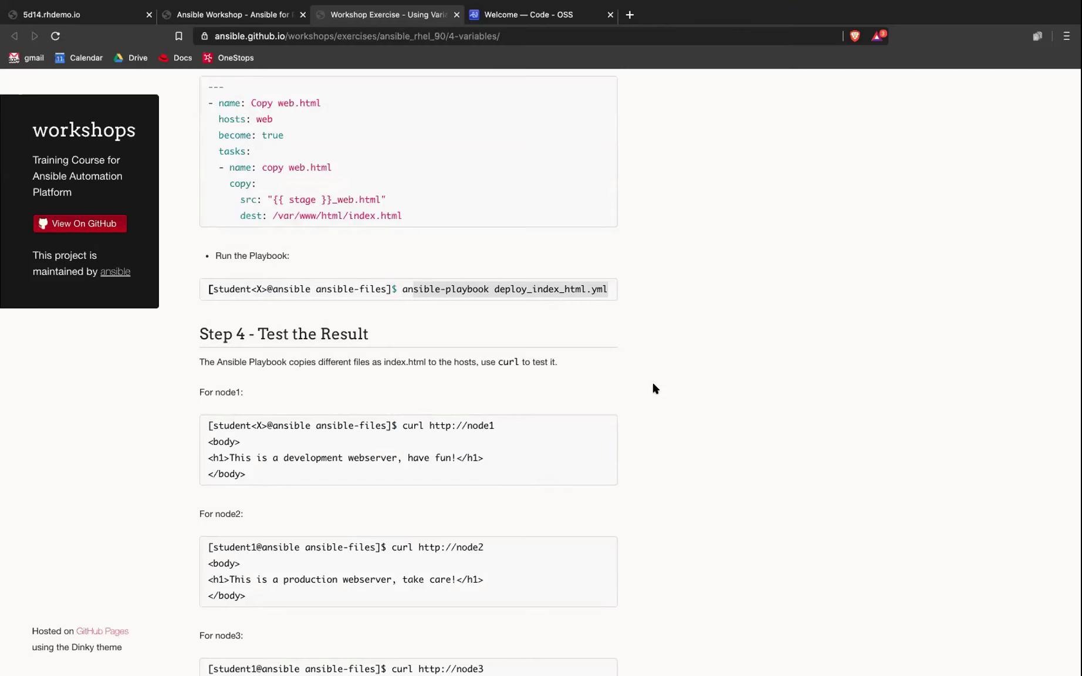
scroll(656, 389, down, 2)
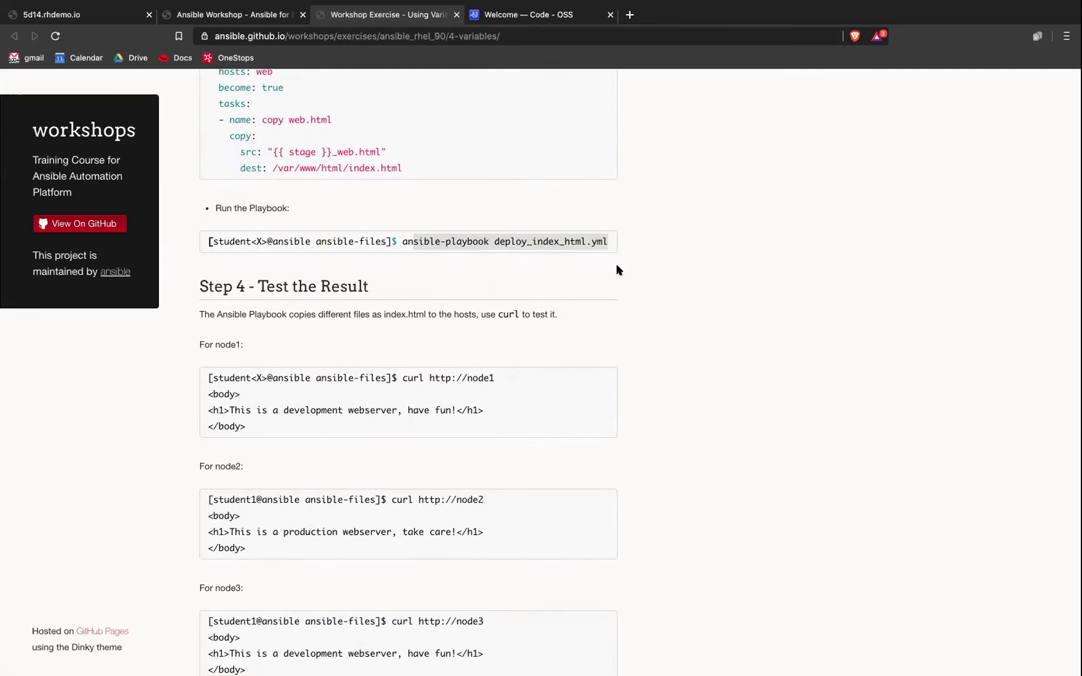
click(596, 257)
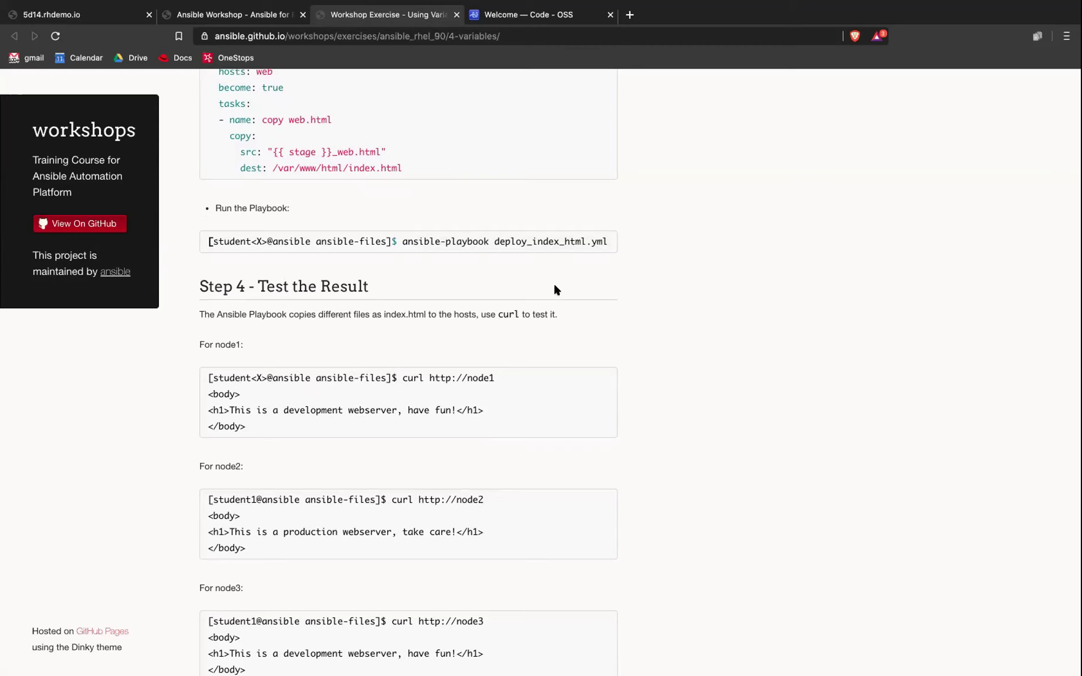
scroll(556, 300, down, 1)
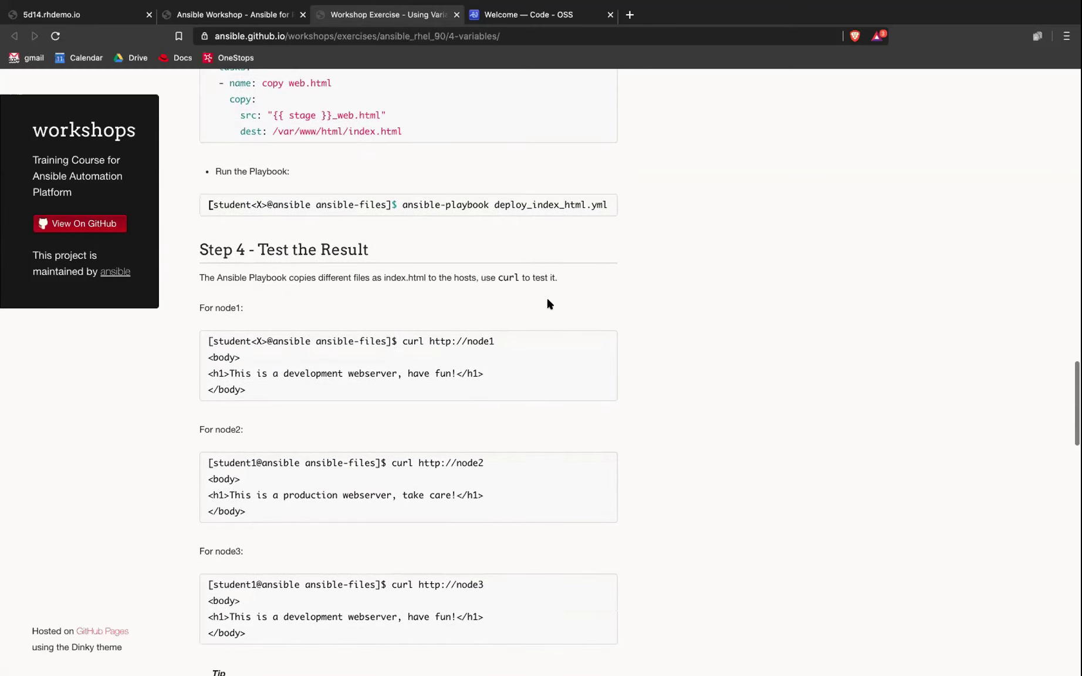
scroll(550, 304, down, 3)
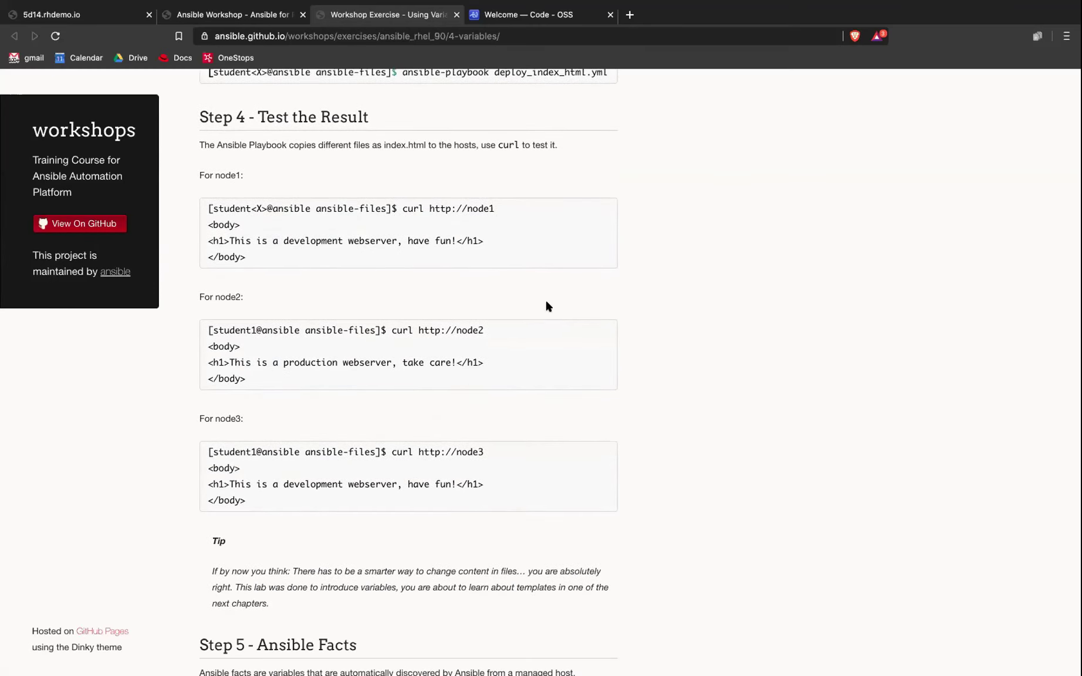
Step: Compare curl outputs: 'development' on node1 and node3, 'production' on node2
drag(404, 209, 443, 283)
scroll(430, 282, down, 2)
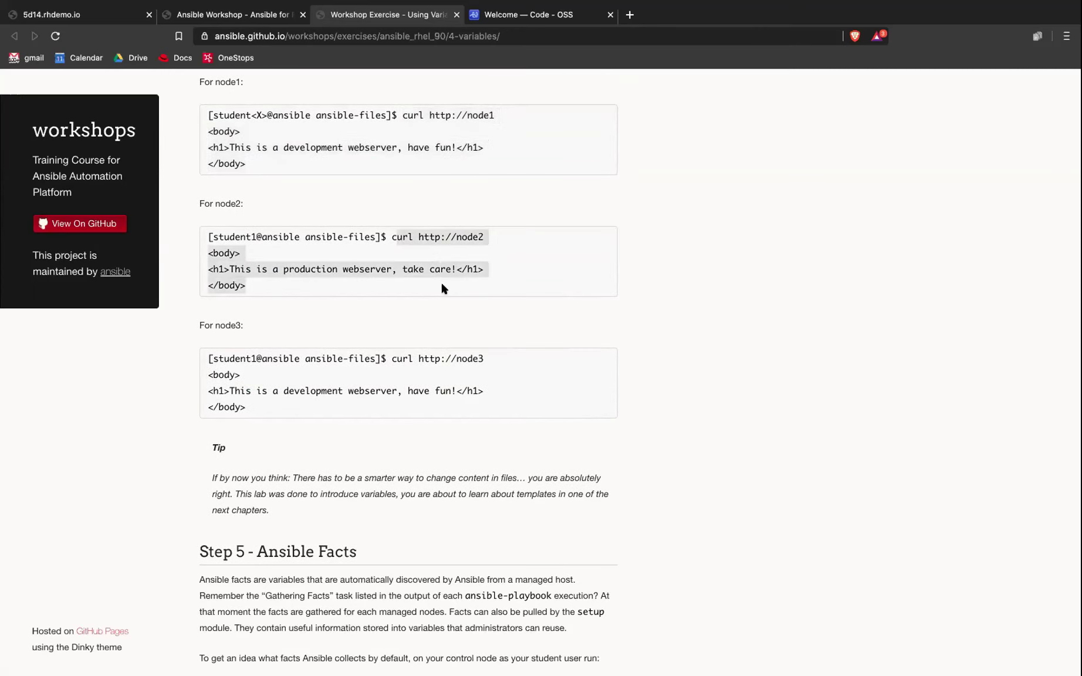
click(322, 147)
double_click(321, 147)
double_click(308, 270)
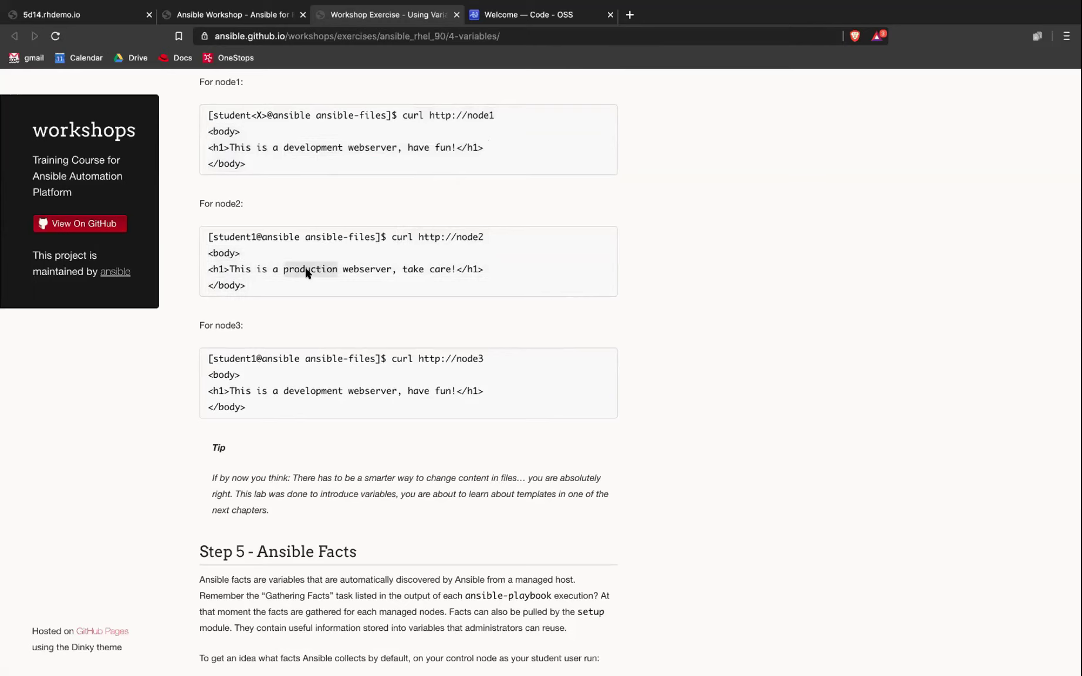
click(311, 397)
double_click(311, 398)
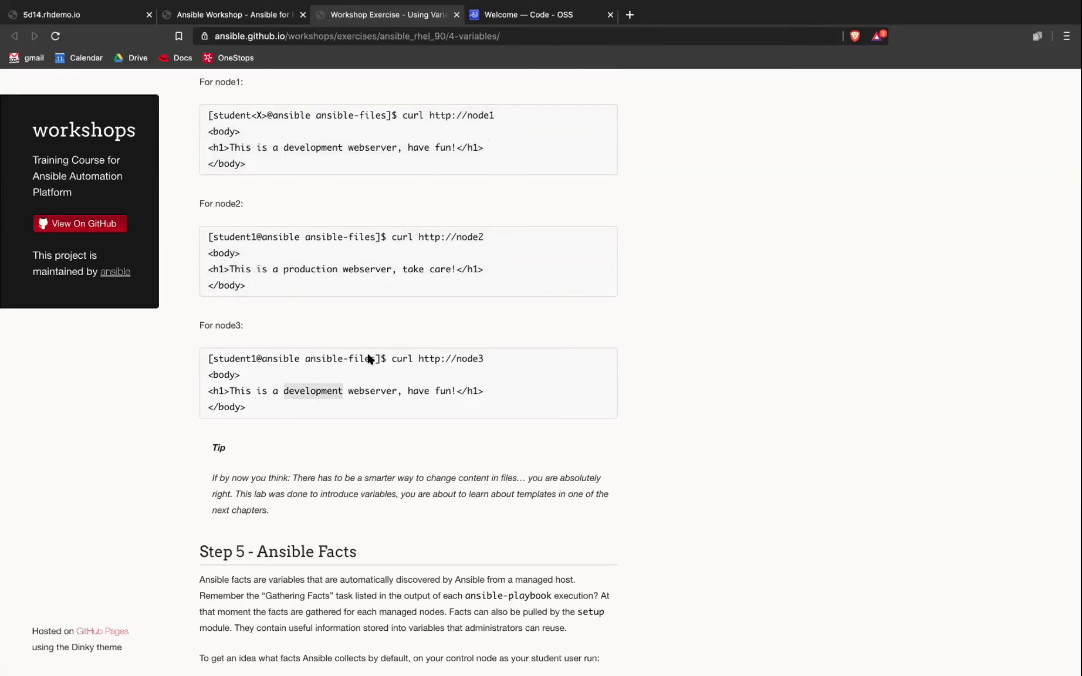
scroll(366, 361, down, 5)
Step: Select and copy the ansible node1 -m setup command from Step 5
scroll(364, 360, down, 3)
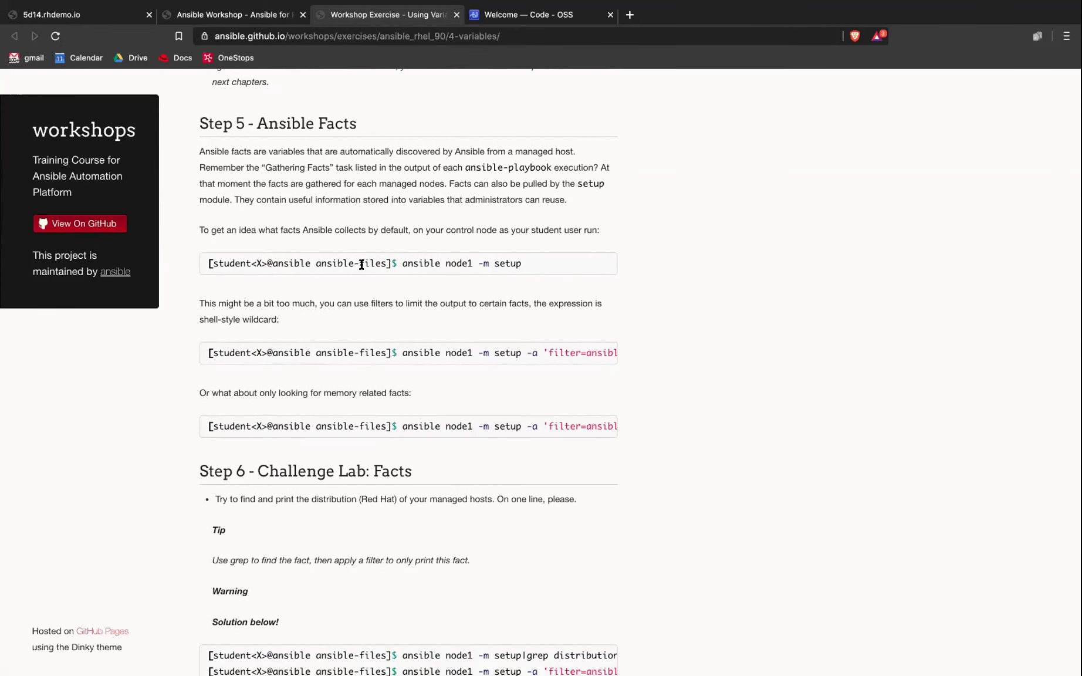
drag(402, 264, 542, 267)
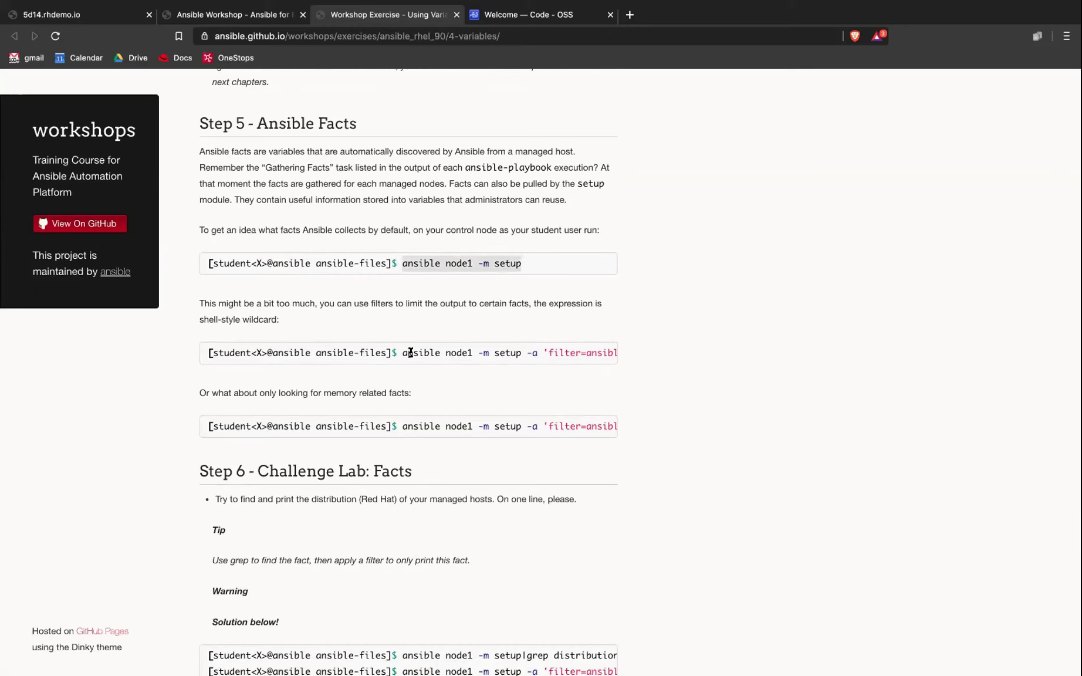
drag(402, 353, 608, 352)
drag(397, 271, 522, 266)
key(super+c)
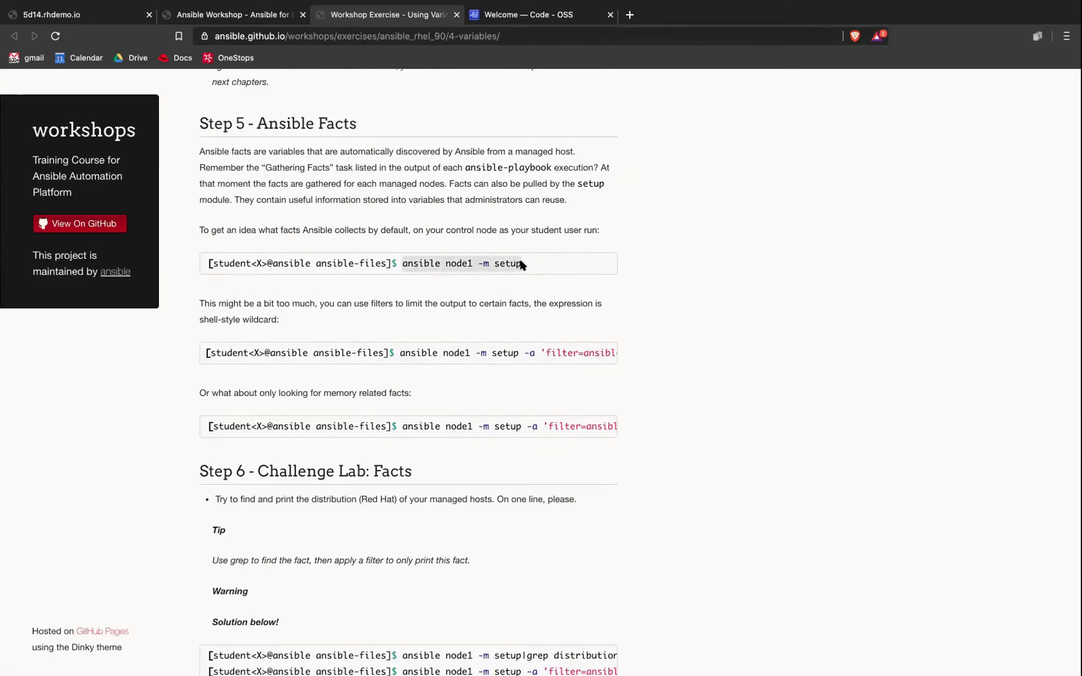
click(501, 21)
Step: Quit the pager, clear the terminal, and run the pasted ansible node1 -m setup command
key(q)
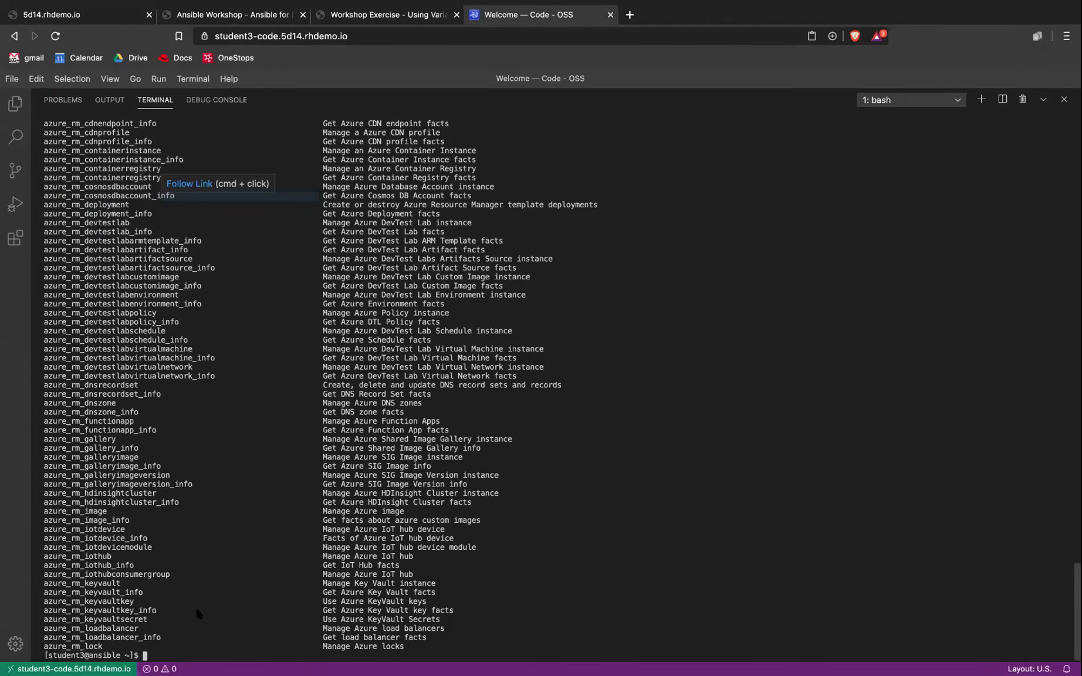
text(clear)
key(Return)
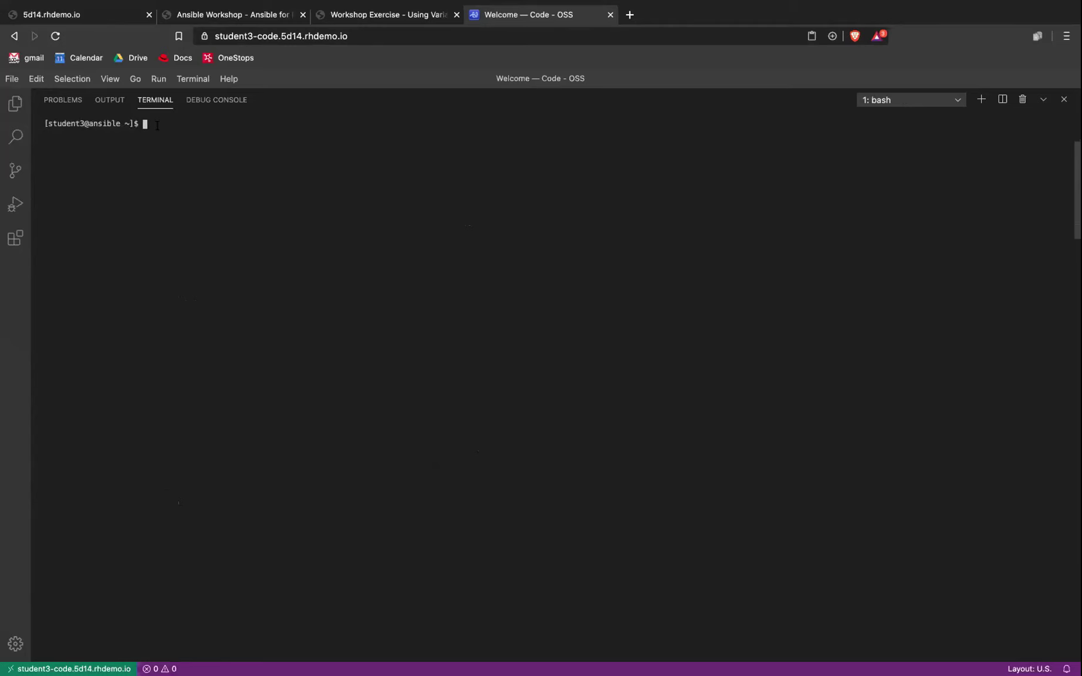
key(super+v)
key(Return)
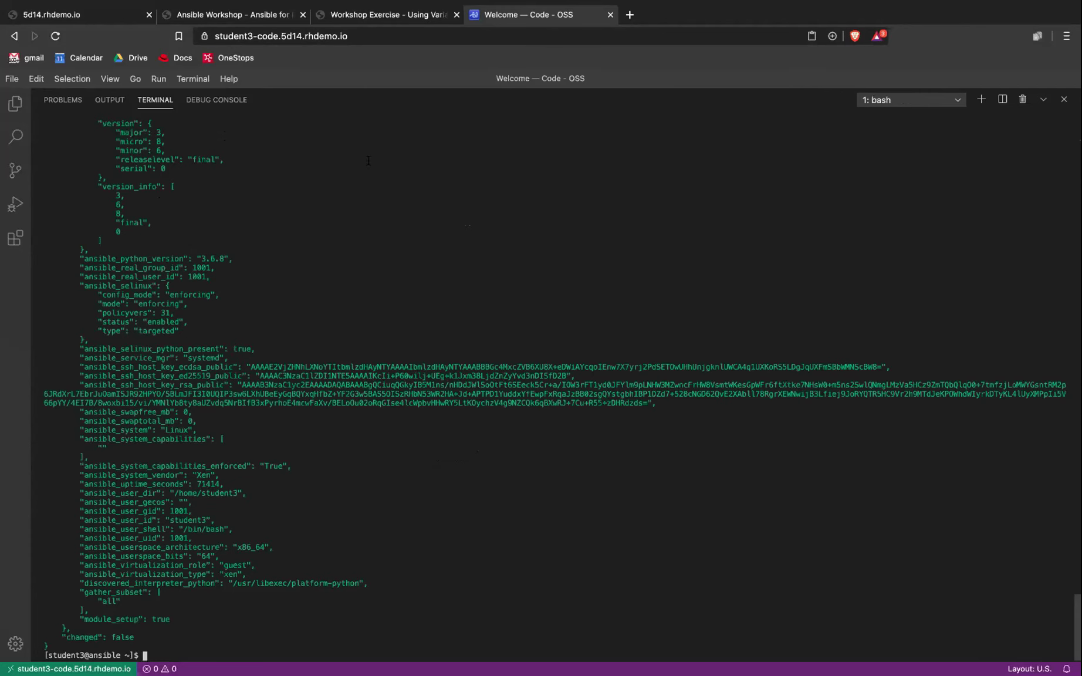
Step: Scroll through node1's facts JSON and highlight its default IPv4 address 172.16.23.17
scroll(171, 379, up, 8)
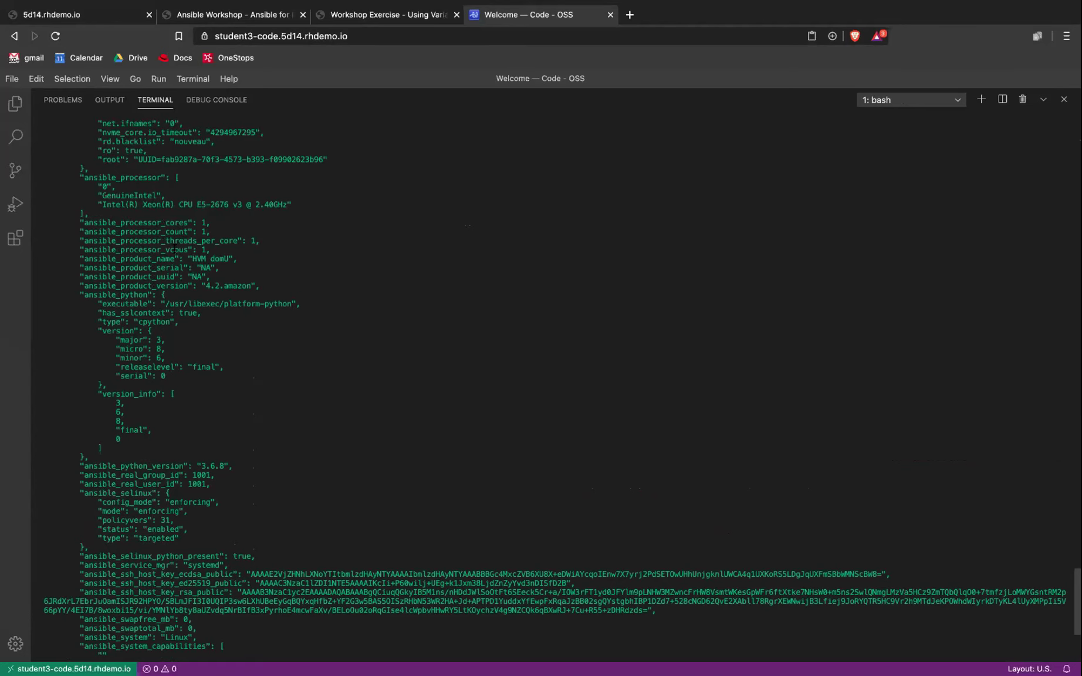
scroll(556, 391, up, 12)
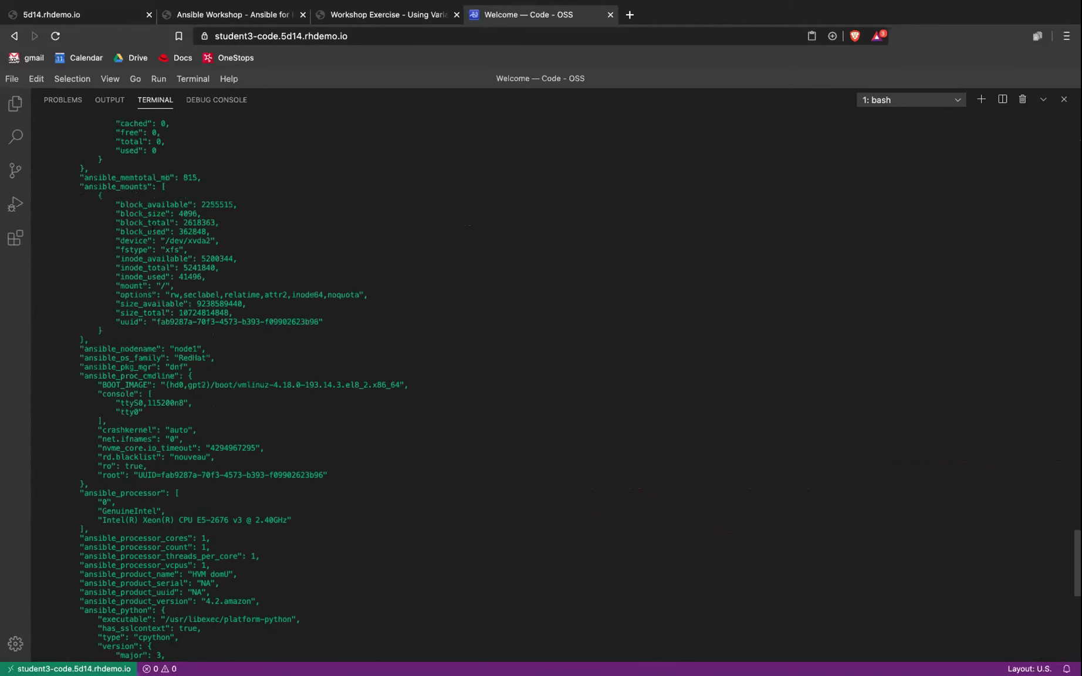
scroll(151, 228, up, 3)
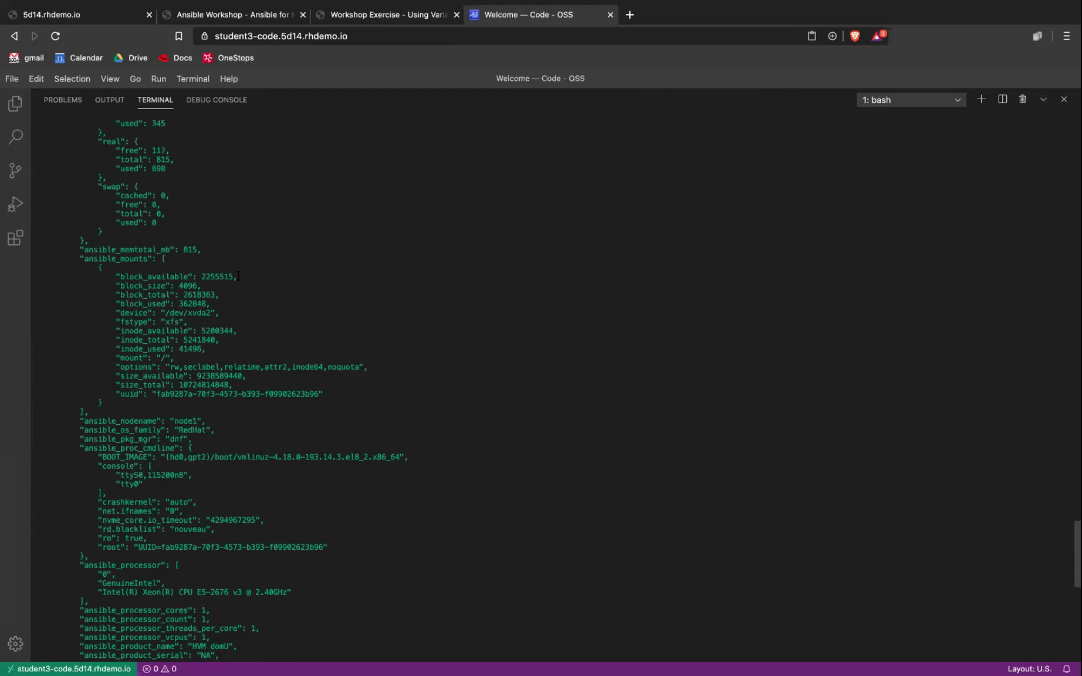
scroll(239, 276, up, 4)
scroll(236, 276, up, 4)
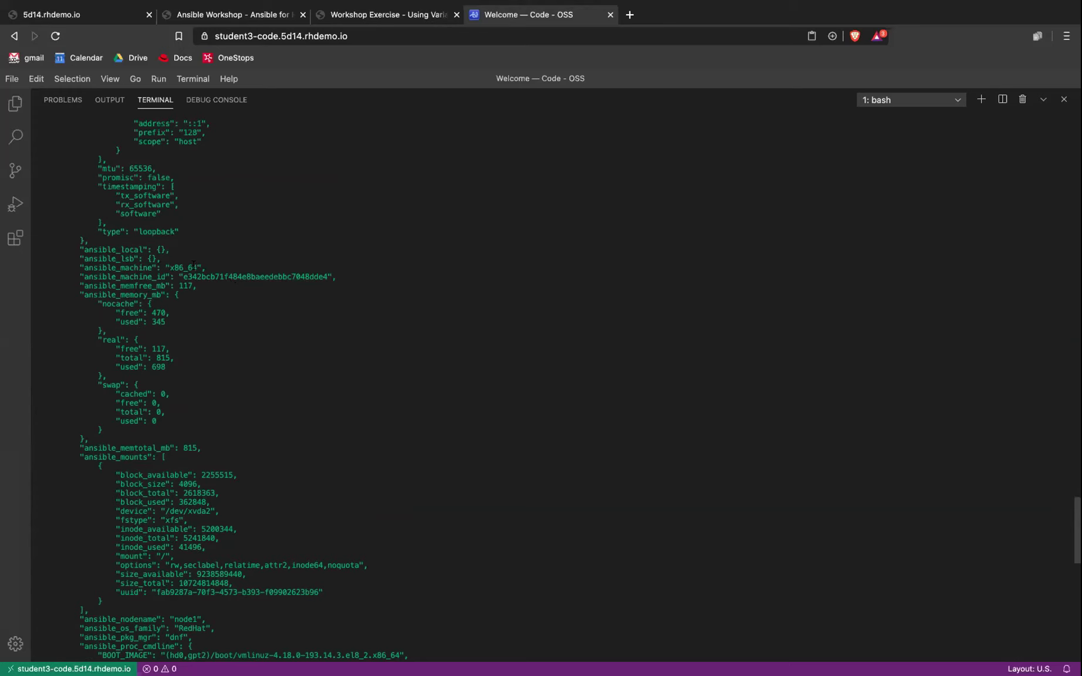
scroll(236, 278, up, 12)
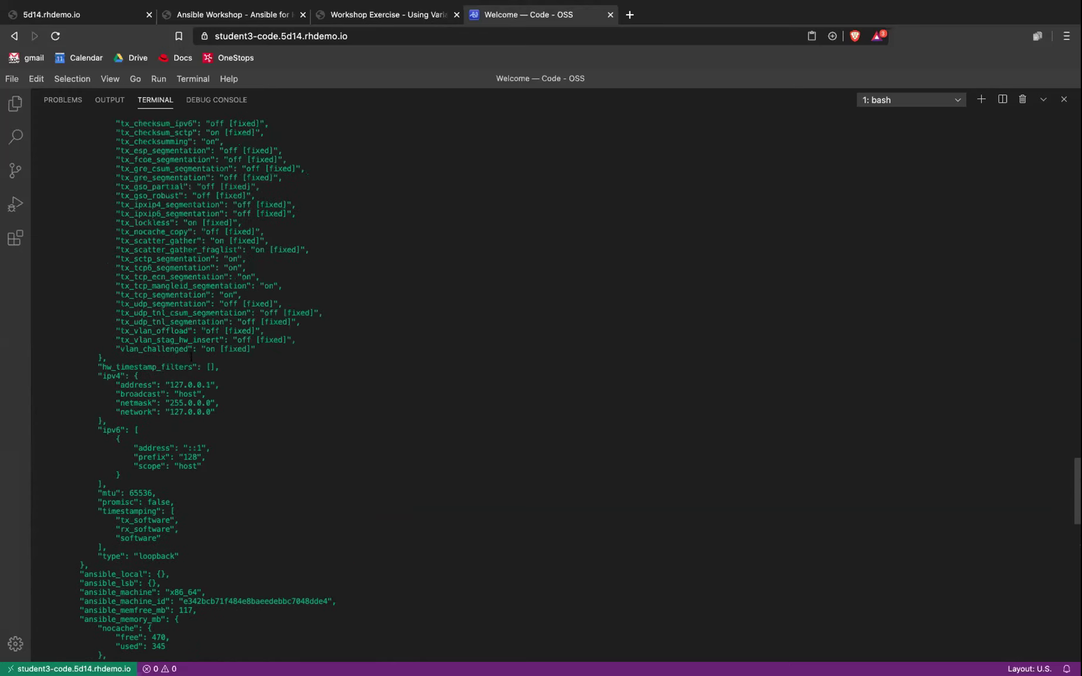
scroll(192, 357, up, 8)
scroll(191, 339, up, 15)
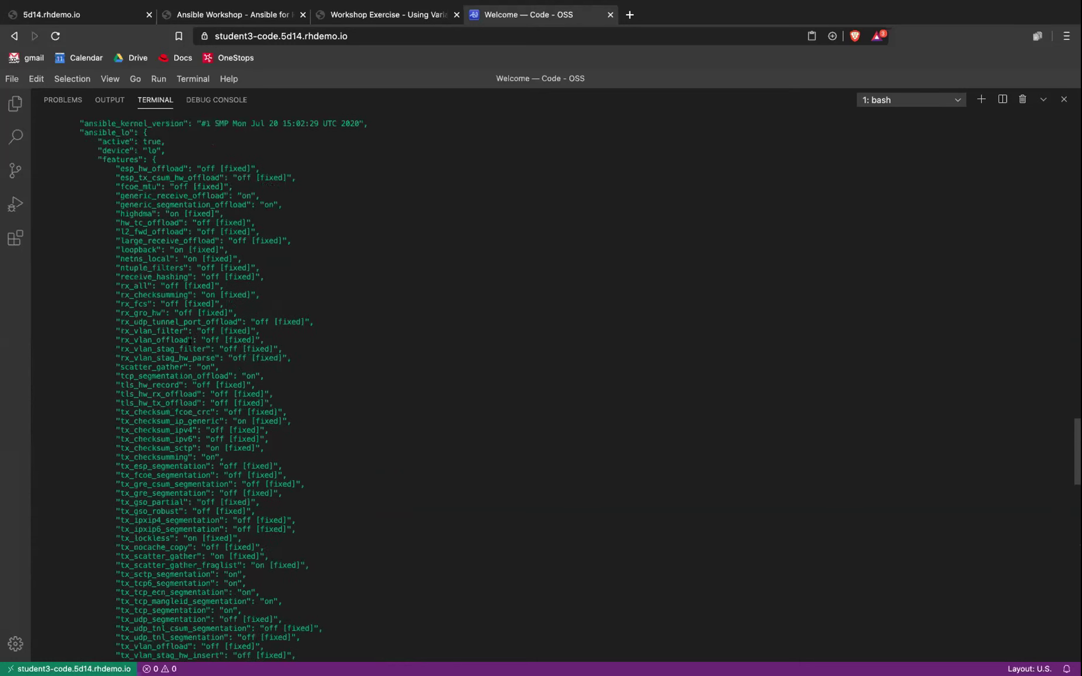
scroll(188, 336, up, 5)
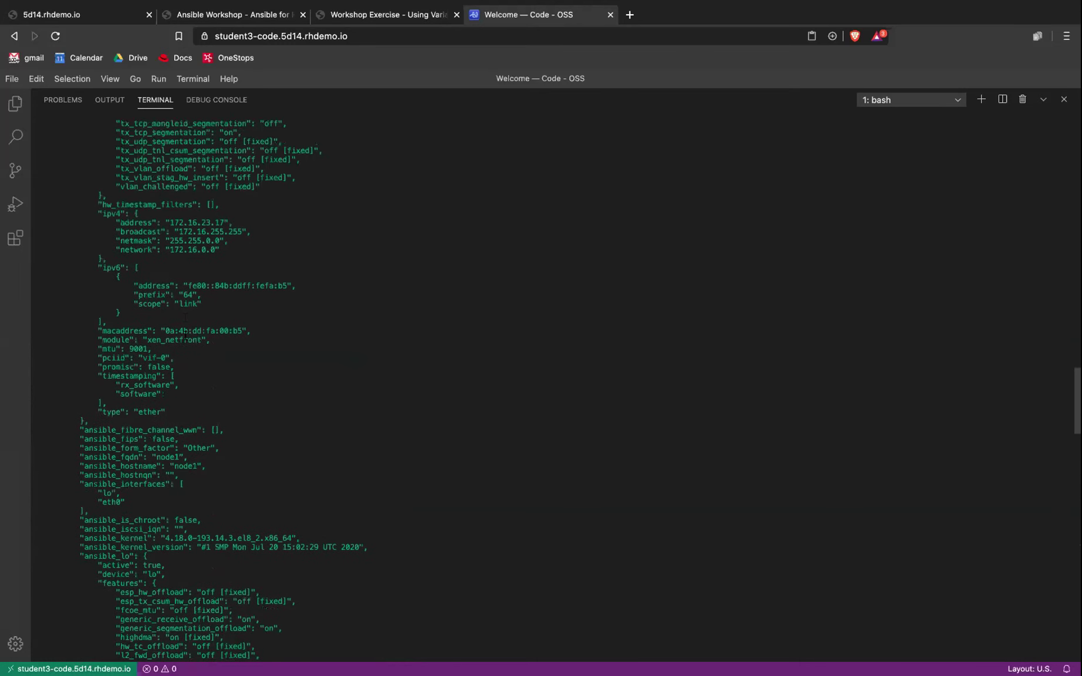
scroll(178, 361, up, 15)
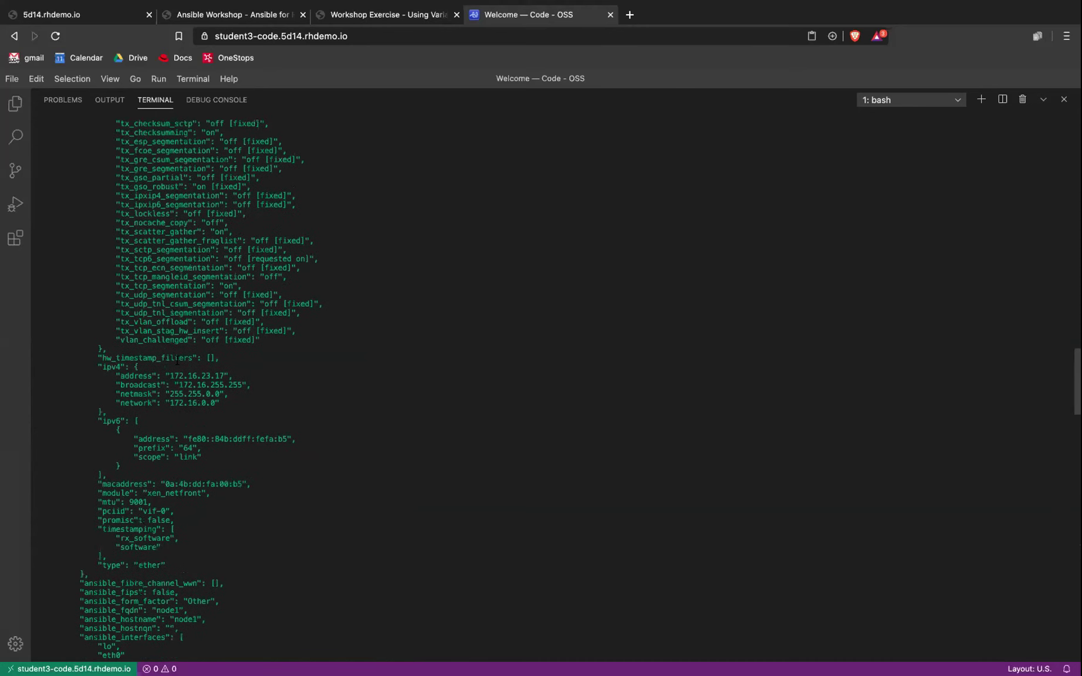
scroll(178, 361, up, 13)
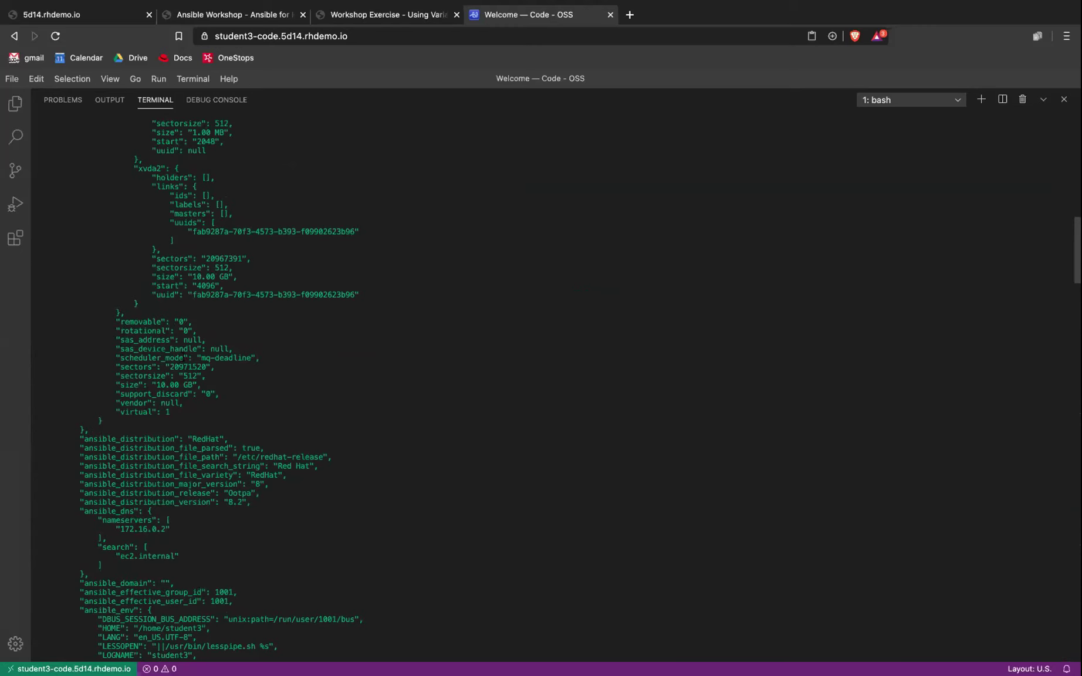
scroll(178, 335, up, 15)
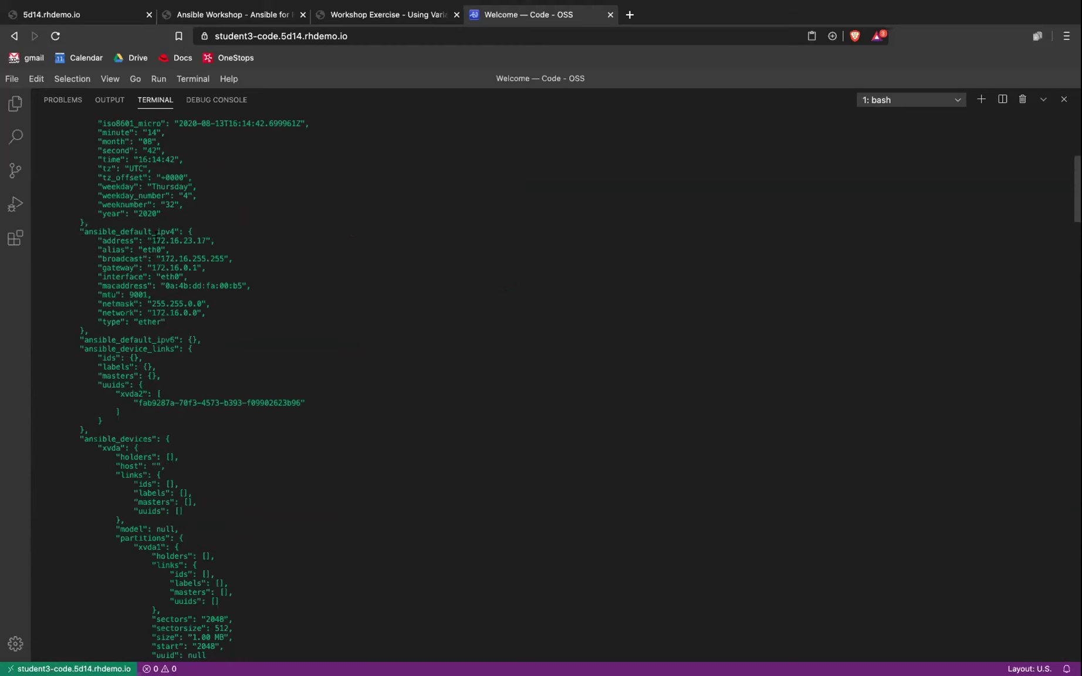
double_click(185, 240)
scroll(277, 350, down, 20)
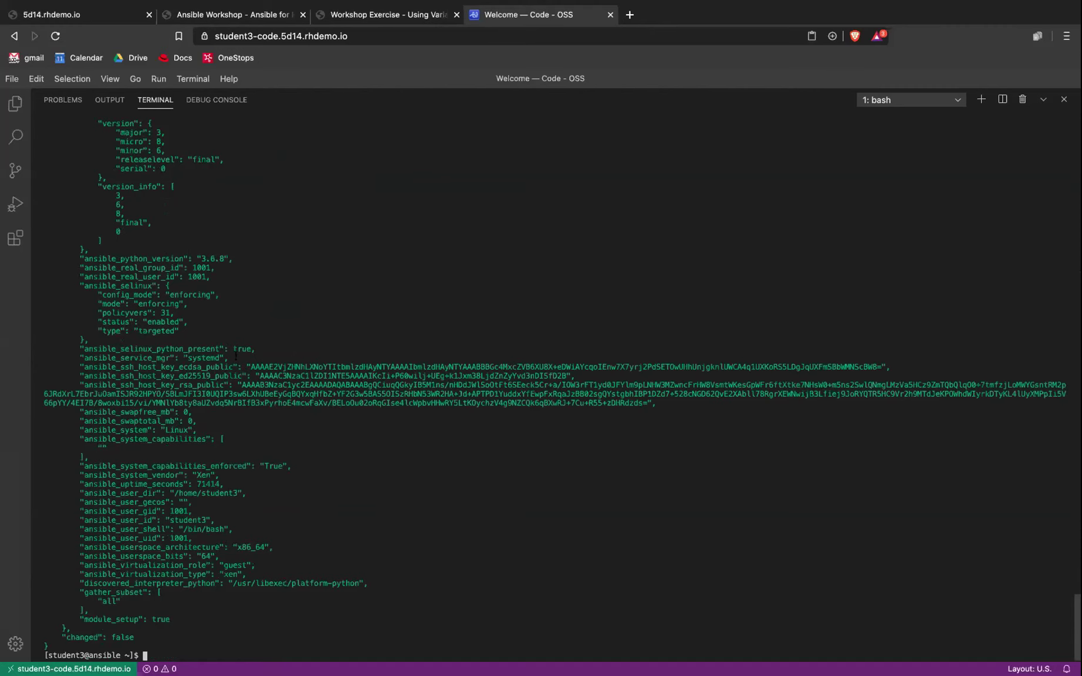
Step: Return to the workshop exercise page and scroll down to Step 7's facts.yml playbook
click(354, 17)
scroll(402, 388, down, 5)
scroll(402, 388, down, 5)
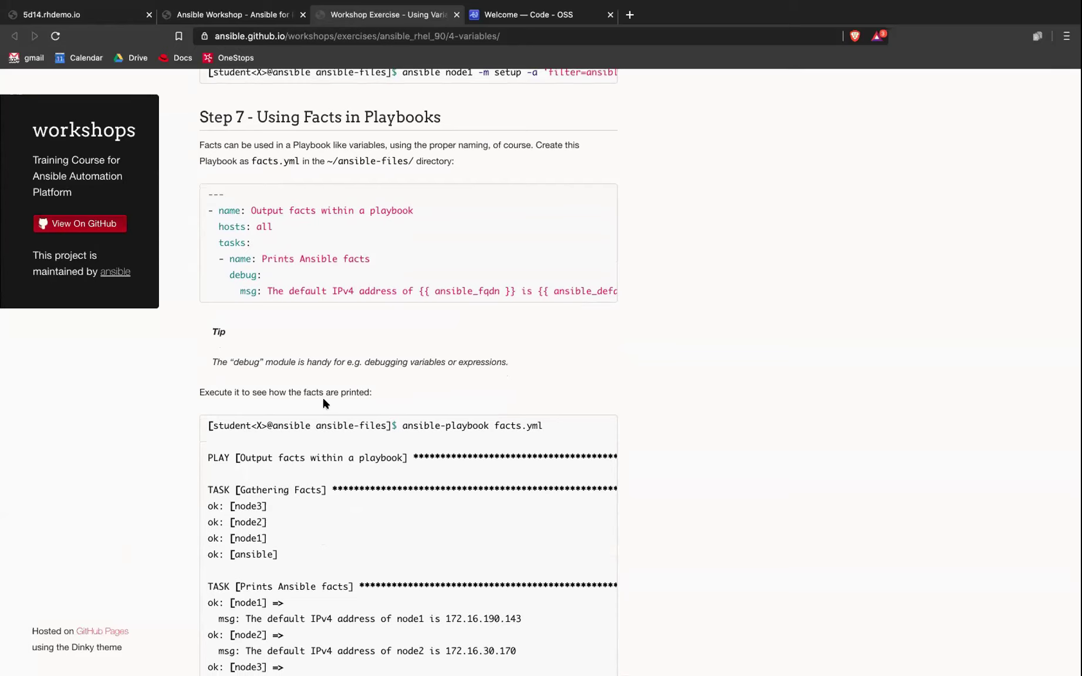
Step: Scroll to Step 7's PLAY RECAP showing ok=2 for all hosts, then switch to the slides
scroll(324, 402, down, 3)
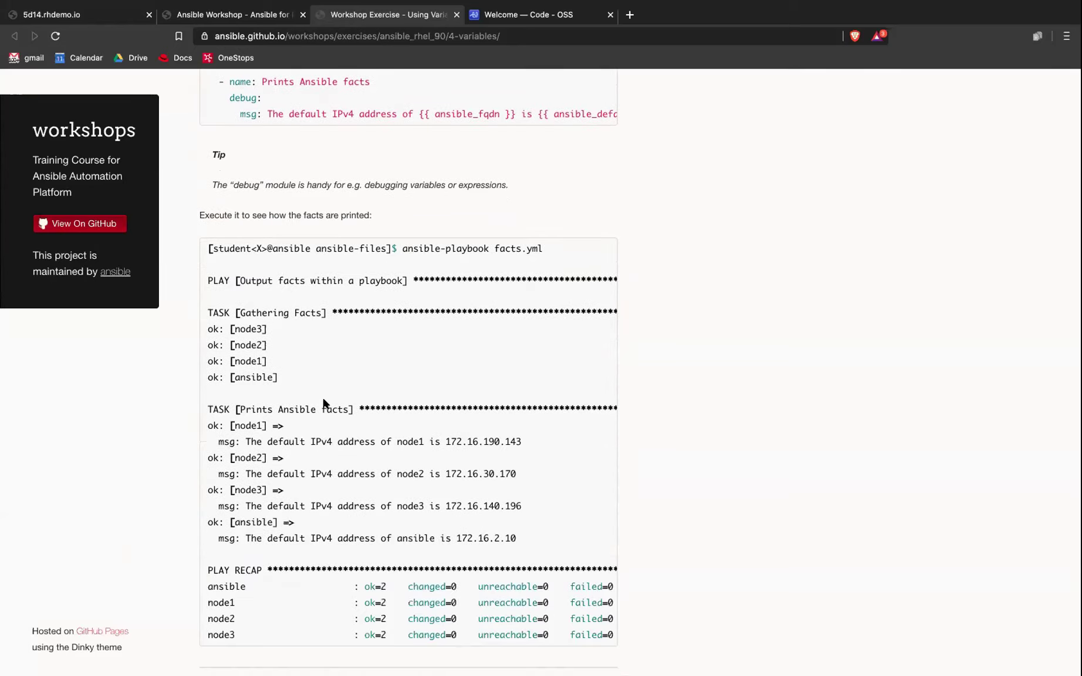
scroll(323, 403, down, 3)
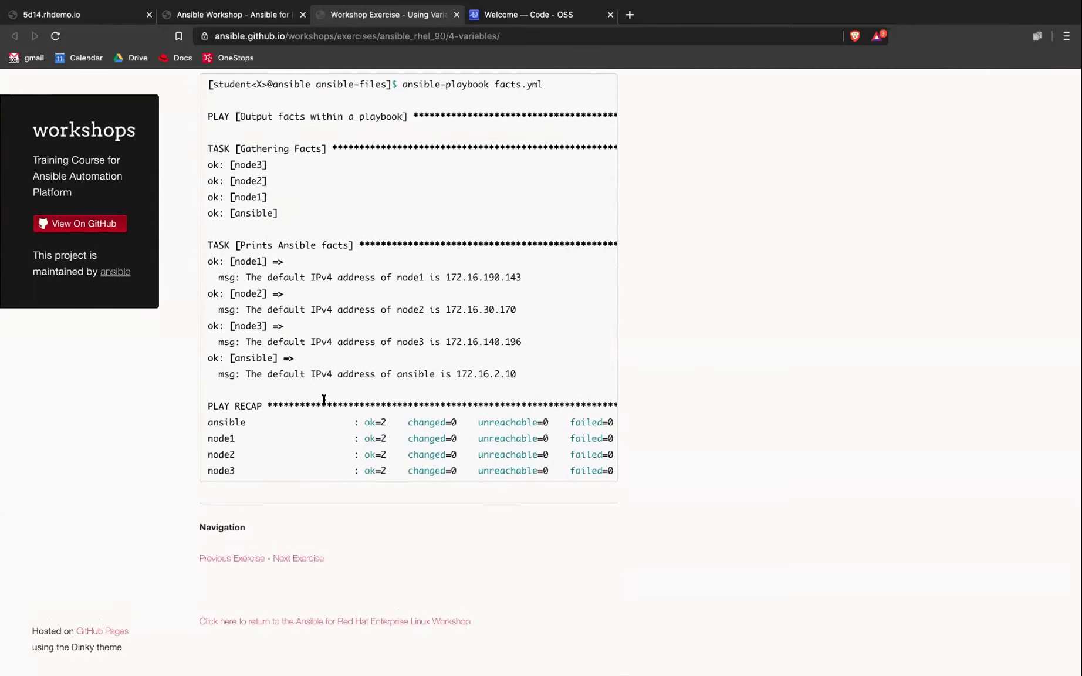
key(ctrl+Left)
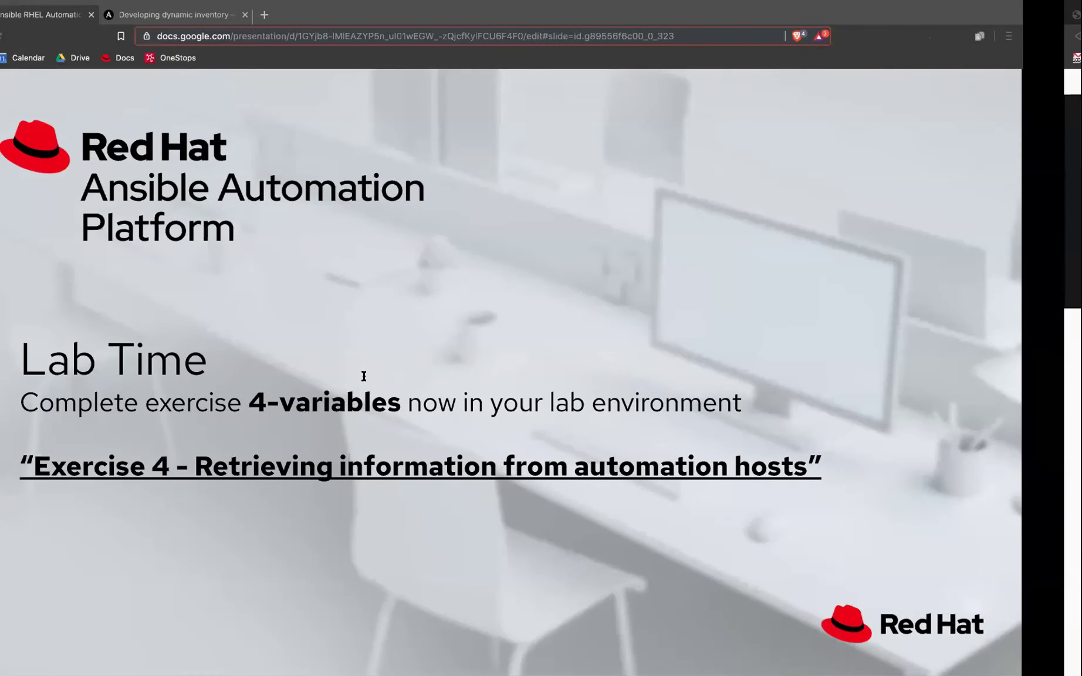
Step: Advance past the Tower topics slide to the Surveys slide, then switch back to the browser
key(Right)
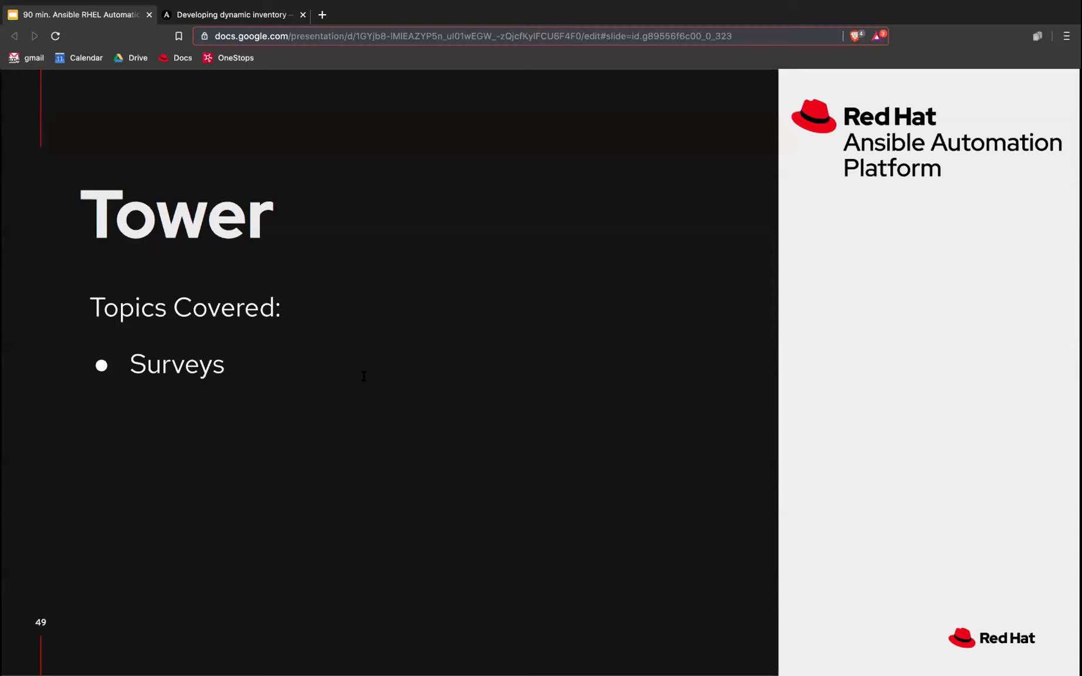
key(Right)
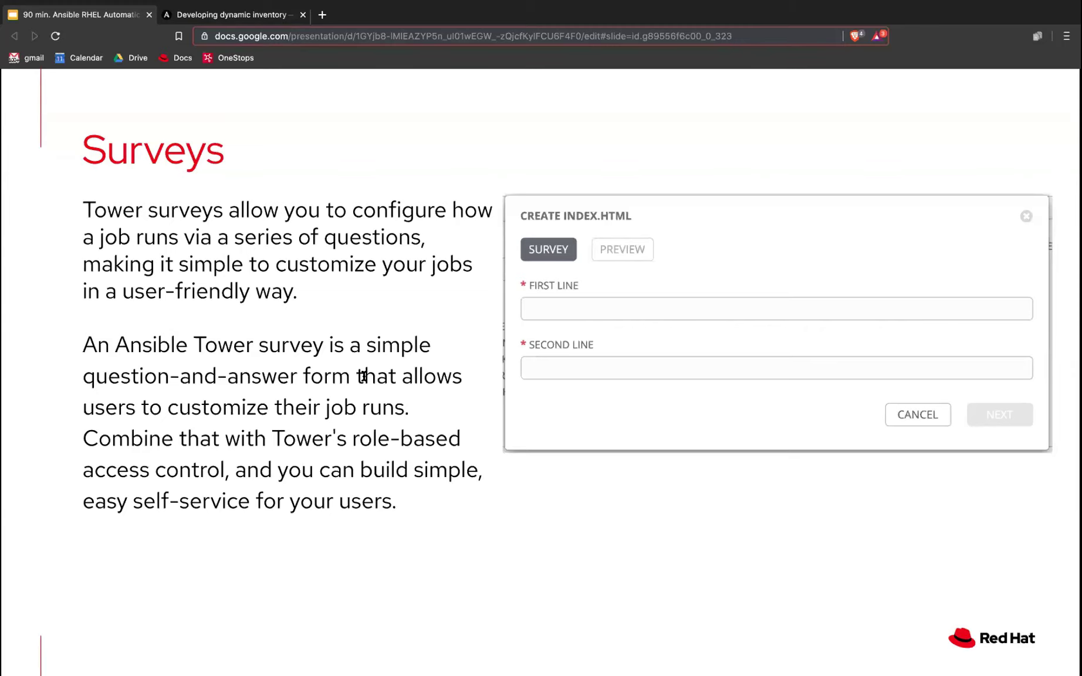
key(ctrl+Right)
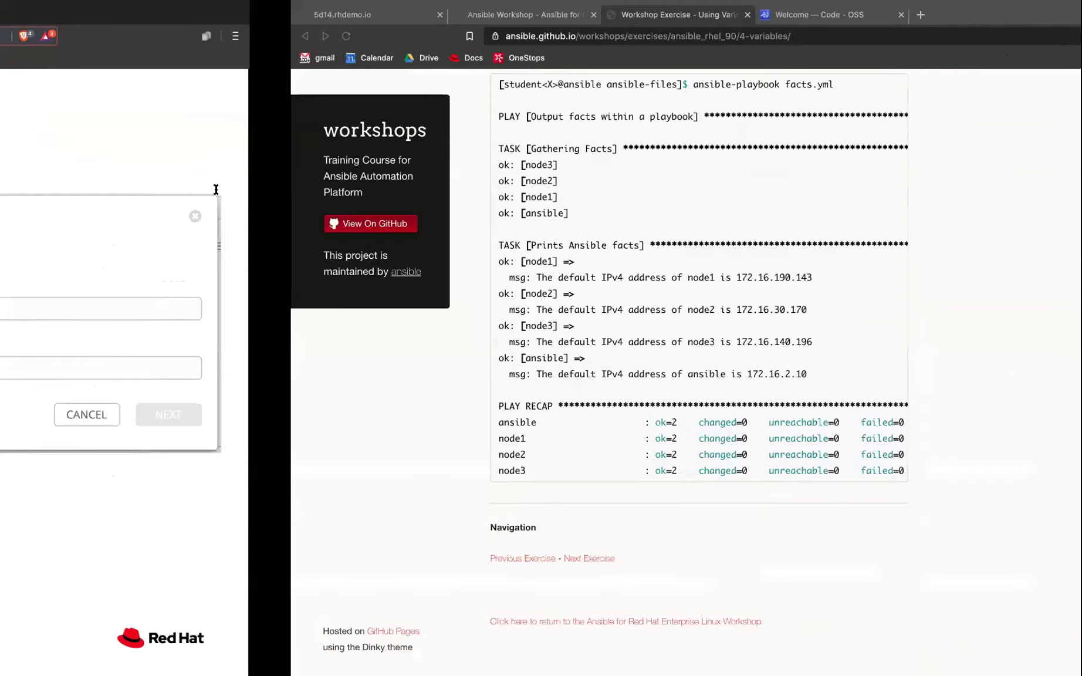
Step: From the lab environment page, open the Tower UI in a new tab and select the Tower username and password
click(231, 18)
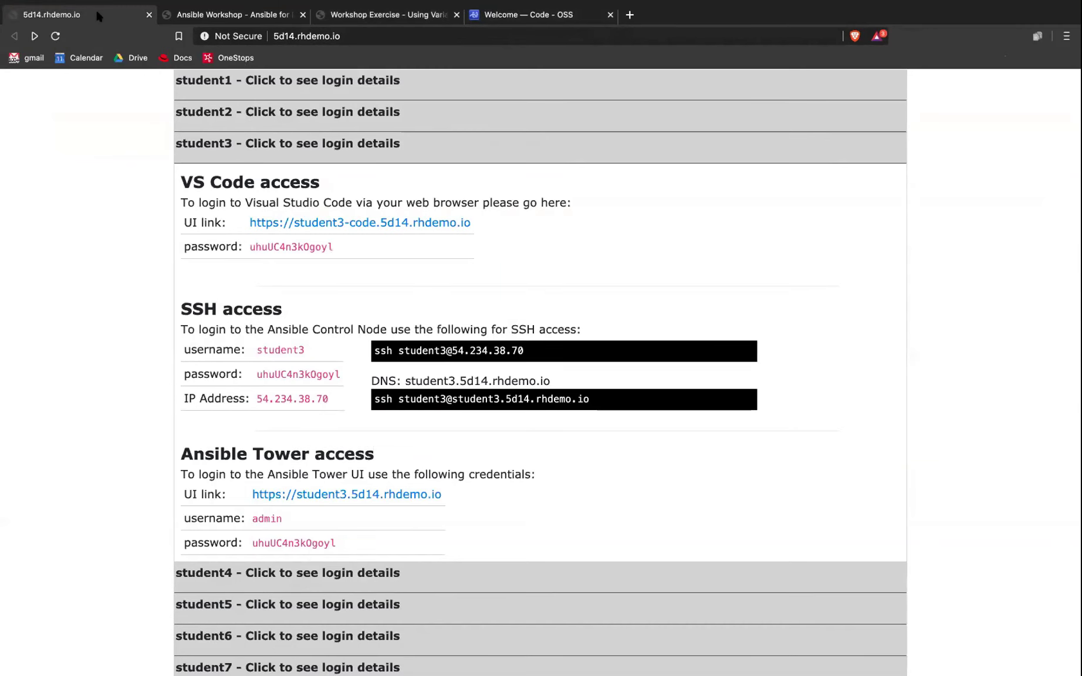
click(76, 14)
drag(194, 455, 381, 458)
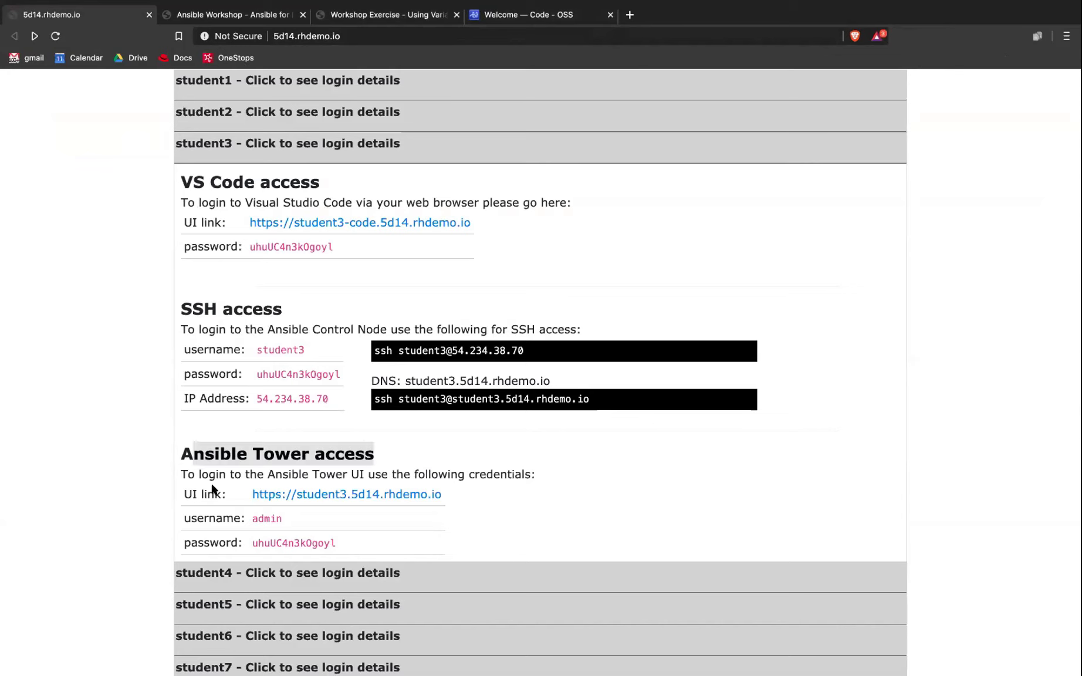
right_click(405, 495)
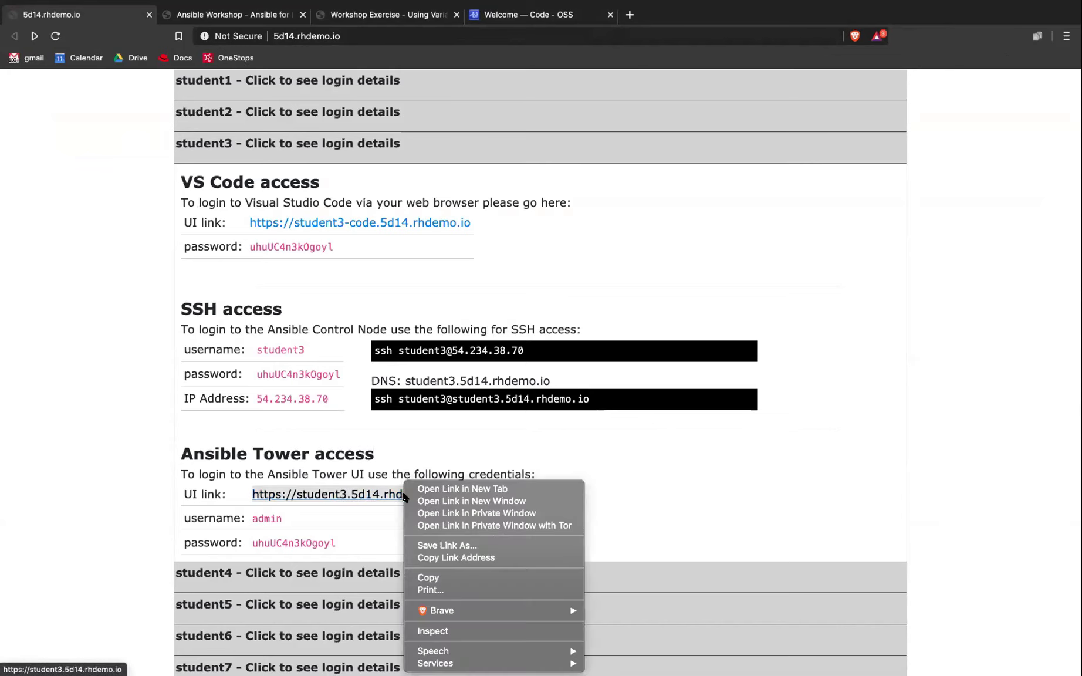
click(446, 490)
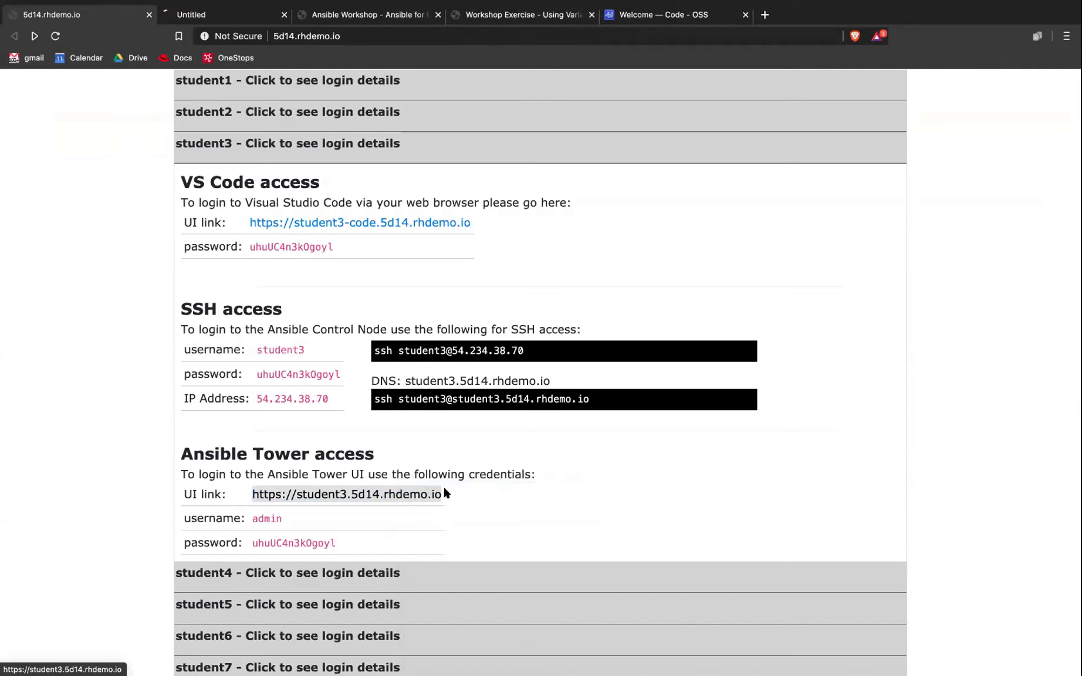
double_click(267, 519)
double_click(275, 541)
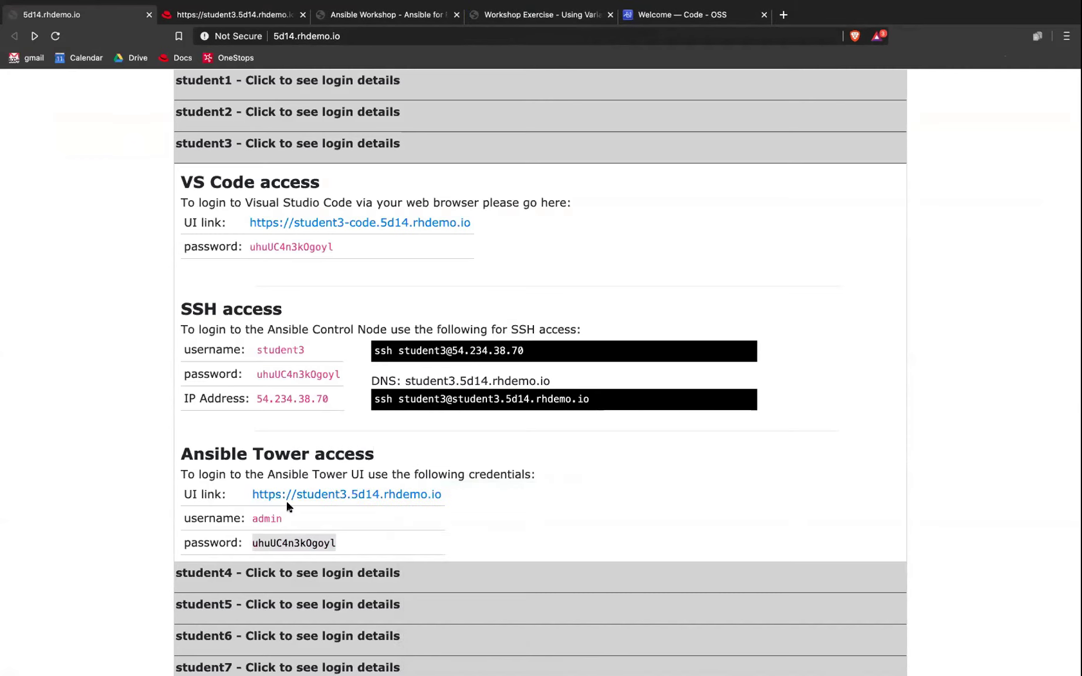
click(225, 18)
Step: Sign in to Ansible Tower as admin with the saved password to reach the dashboard
text(admin)
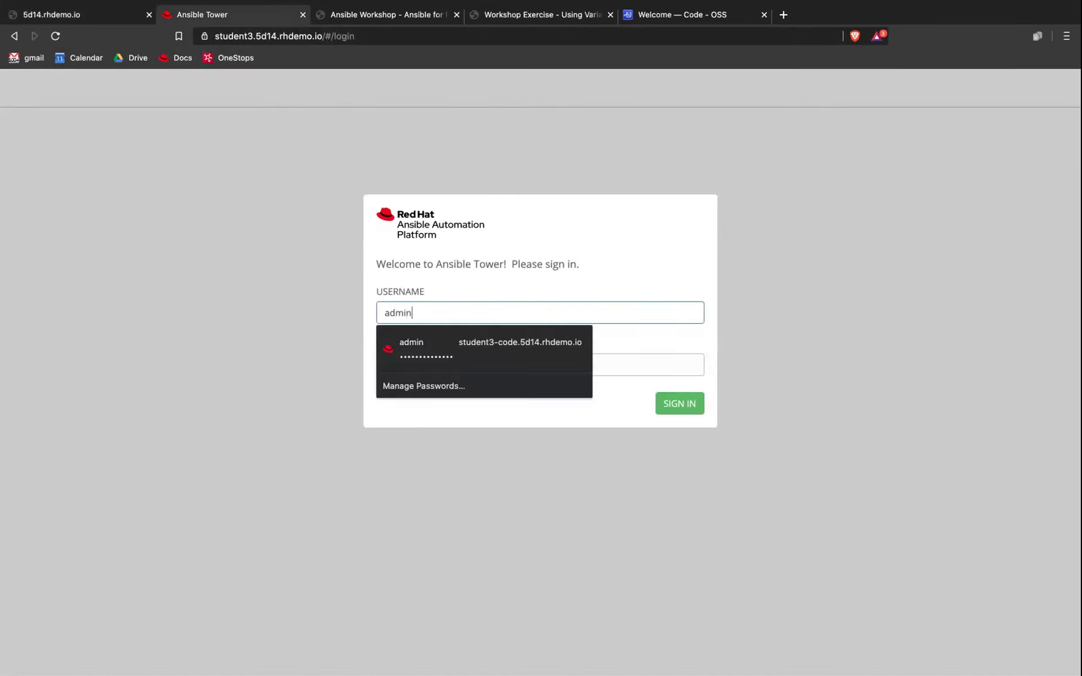
key(Tab)
key(super+v)
key(Return)
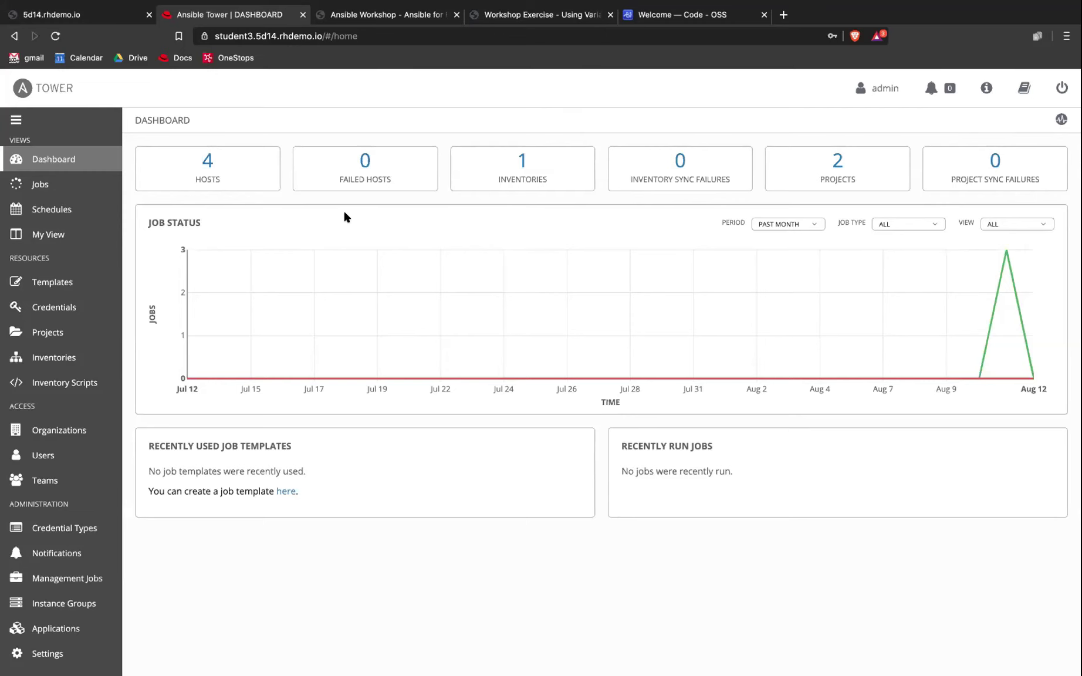
Step: Switch to the Google Slides desktop showing the Tower Surveys slide
key(ctrl+Left)
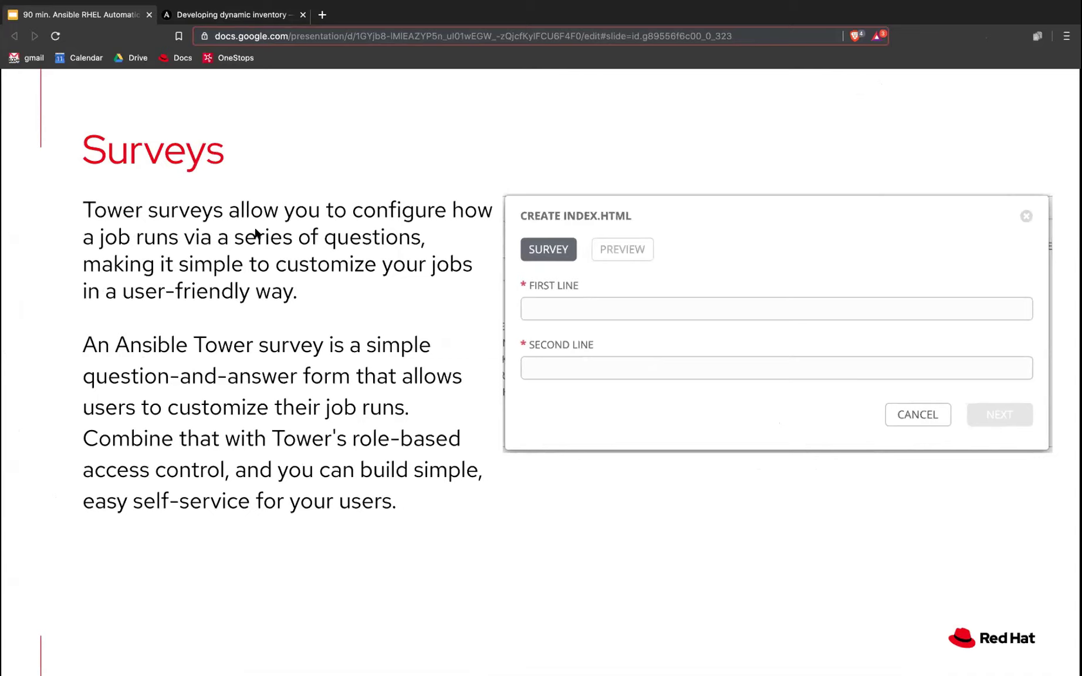
Step: Advance through Creating a Survey (1/2), (2/2) and Using a Survey to the Exercise 5 Lab Time slide
key(Right)
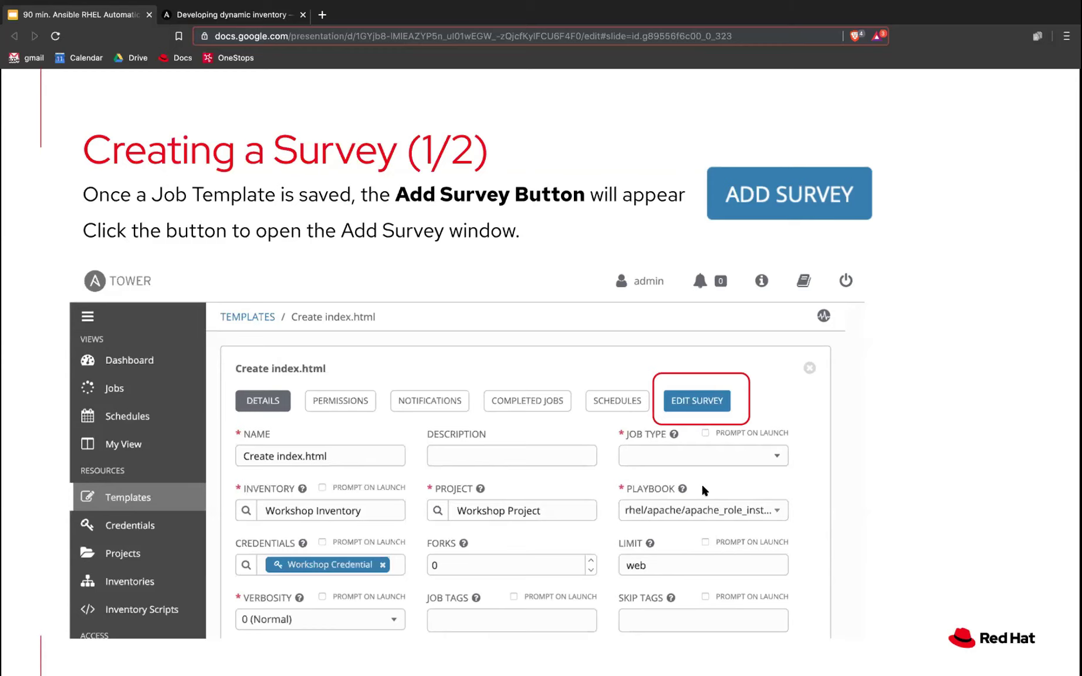
key(Right)
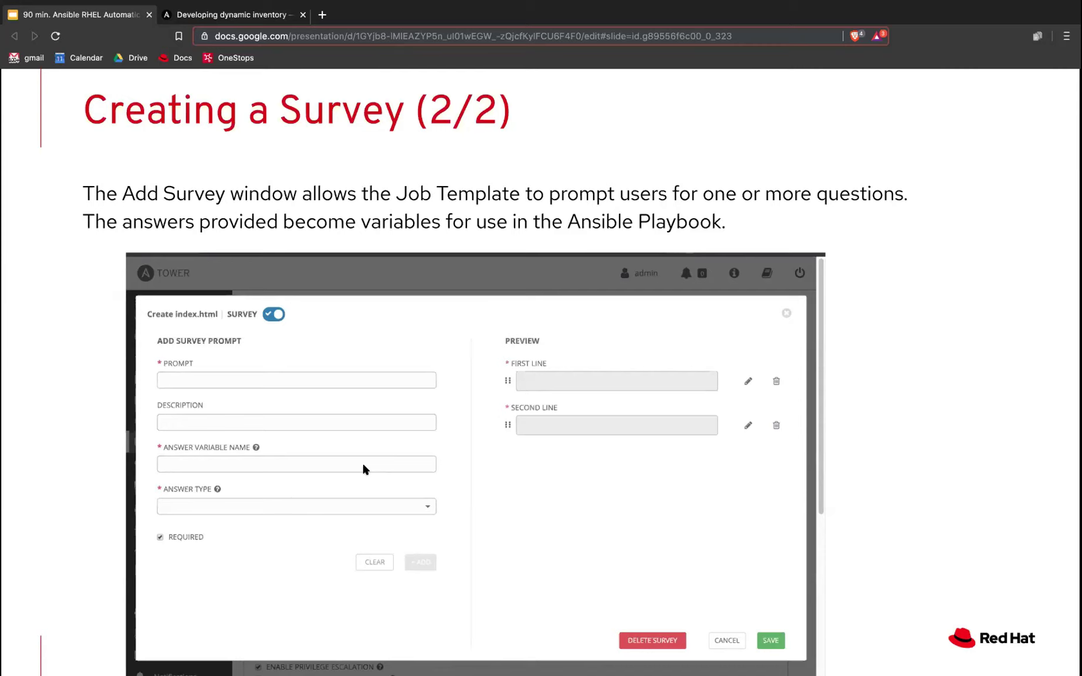
key(Right)
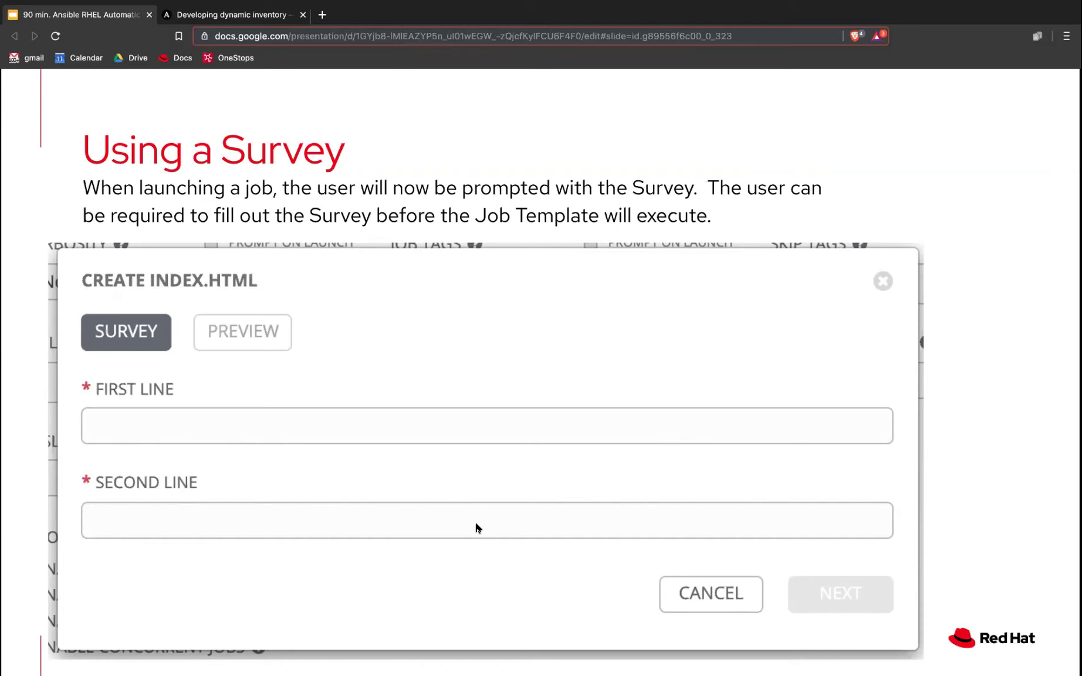
key(Right)
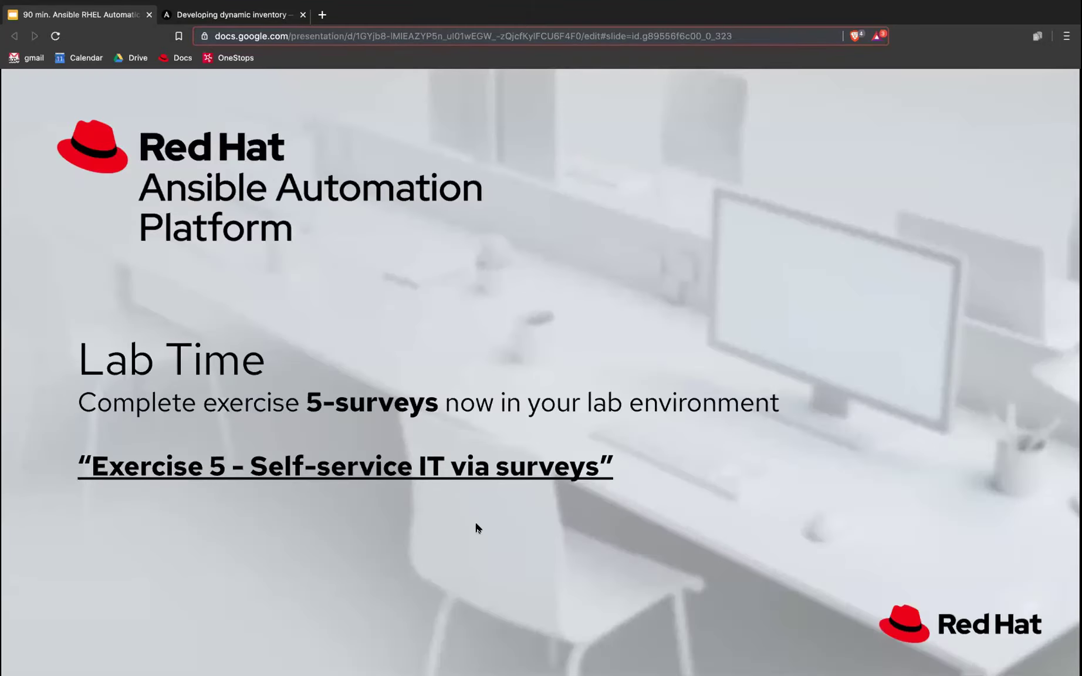
Step: Return to the workshop exercise index and open Exercise 5 - Self-service IT via surveys in a new tab
key(ctrl+Right)
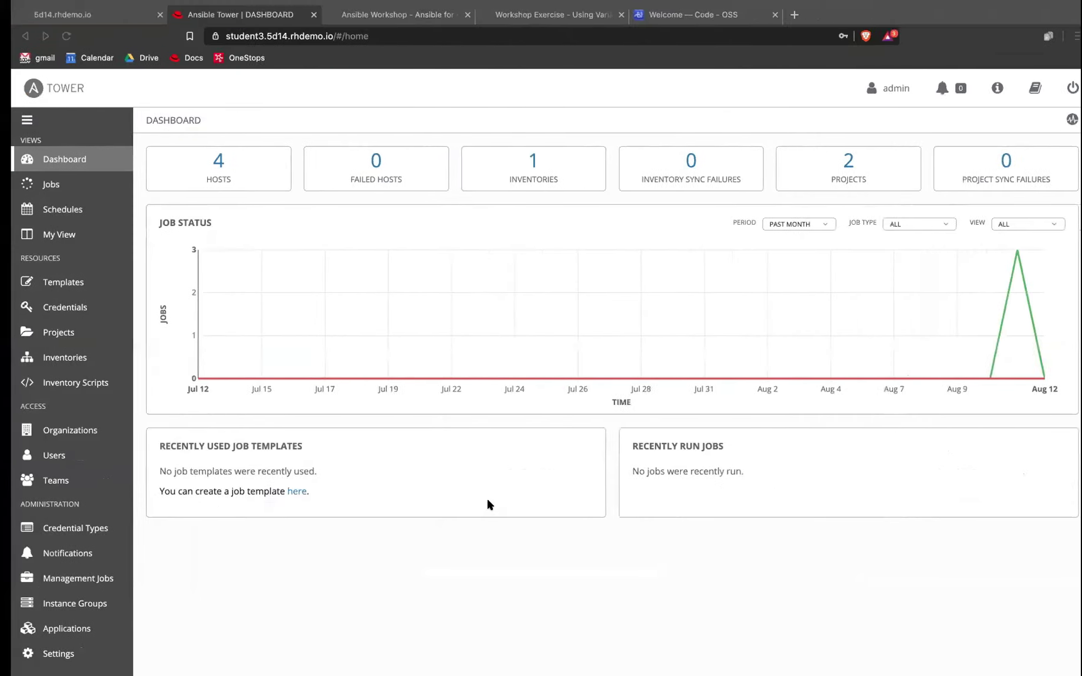
click(364, 15)
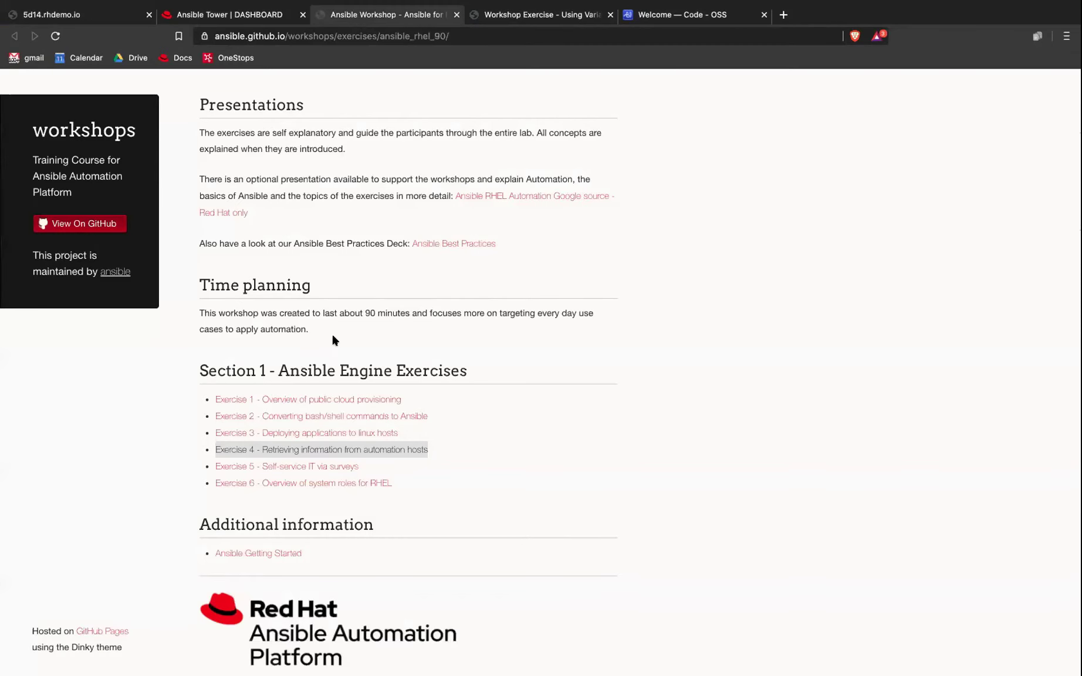
right_click(297, 468)
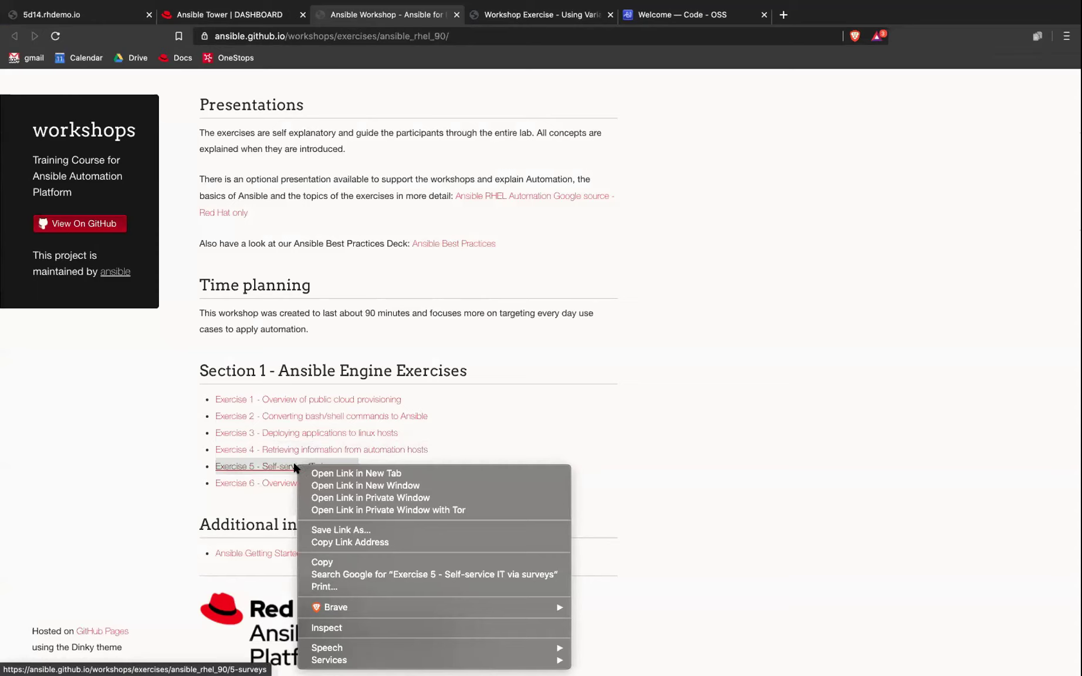
click(323, 473)
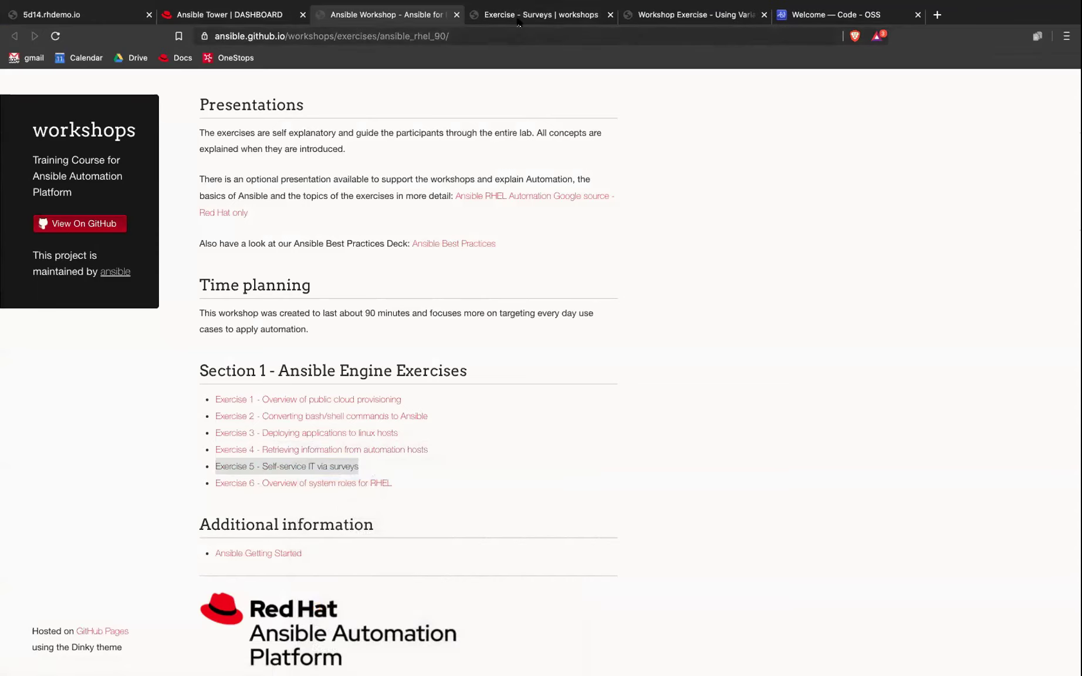
Step: Show the Exercise - Surveys page and read past Objective into the Guide, highlighting Guide text
click(519, 23)
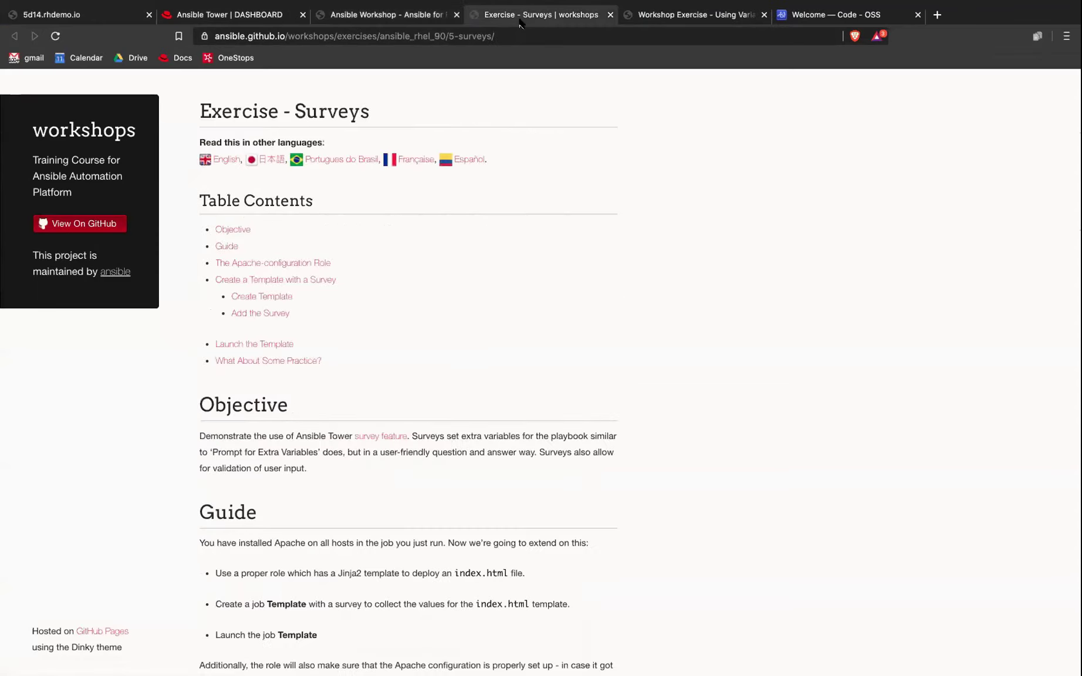
scroll(421, 367, down, 3)
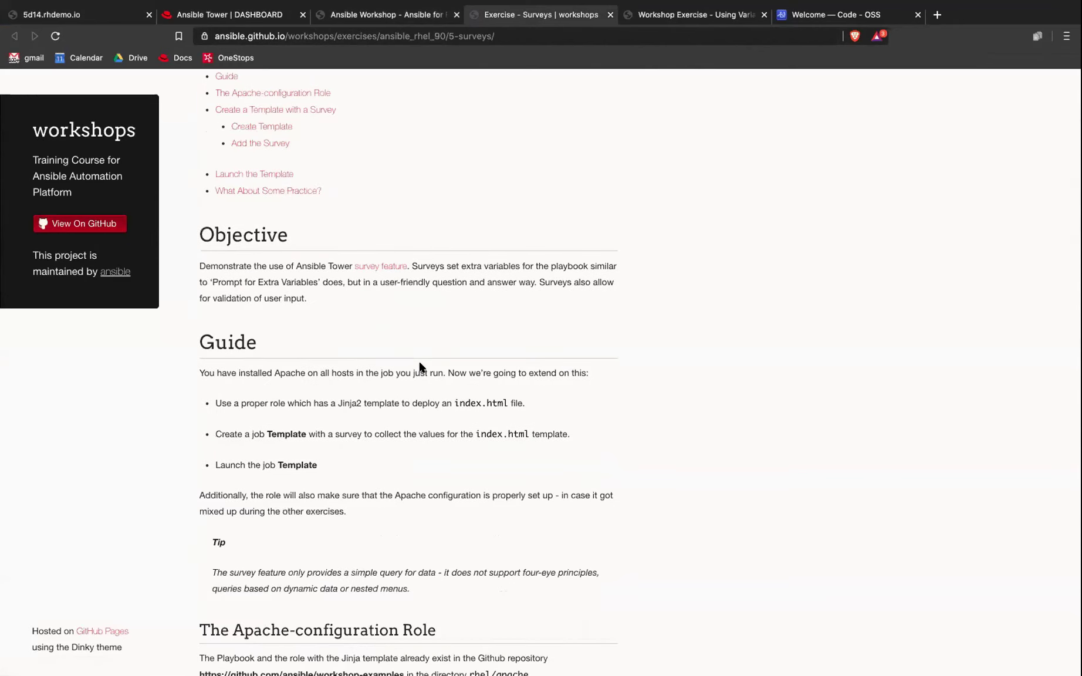
scroll(233, 332, down, 4)
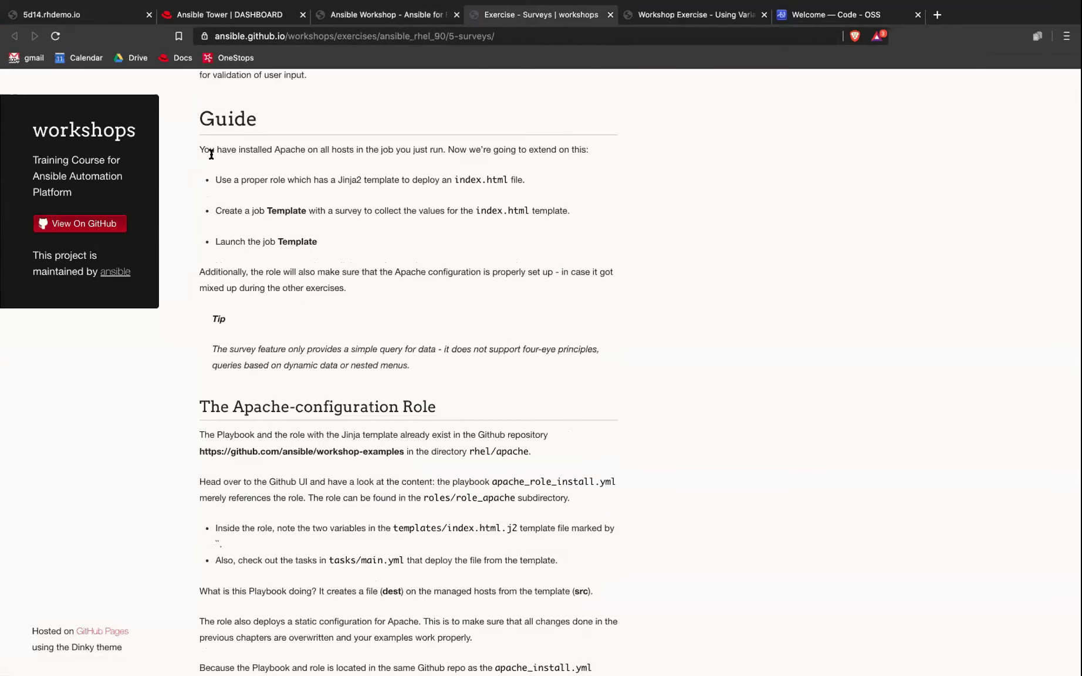
scroll(205, 154, down, 1)
drag(208, 161, 331, 258)
scroll(345, 282, down, 3)
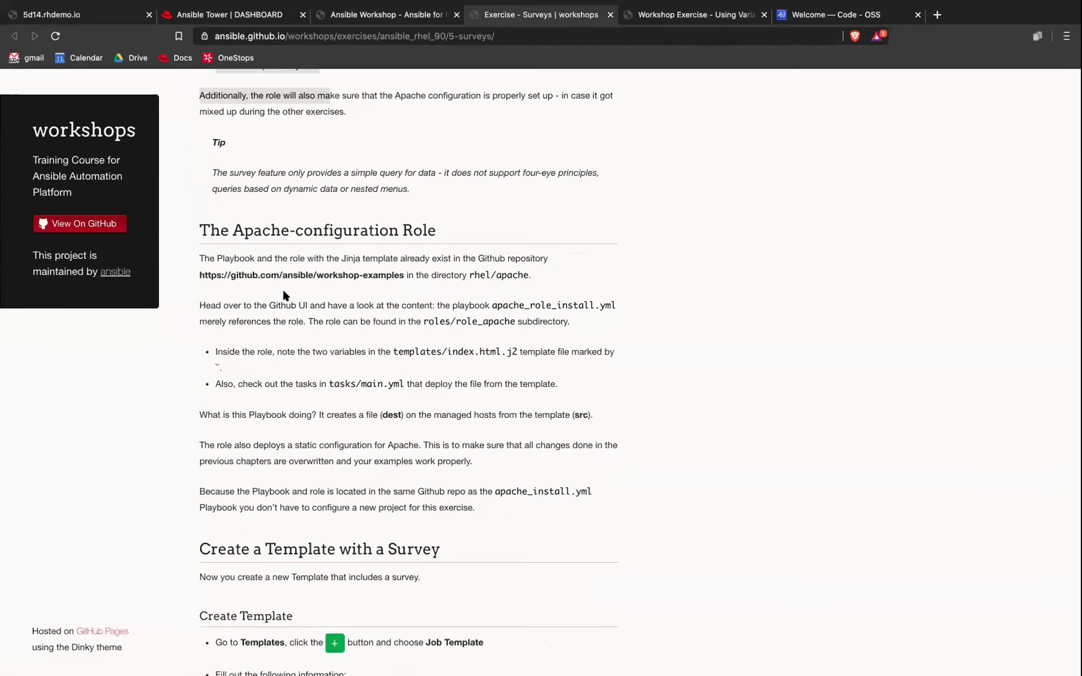
click(200, 276)
Step: Scroll to the Create a Template with a Survey section and its Create index.html parameter table
scroll(405, 299, down, 4)
scroll(396, 318, down, 3)
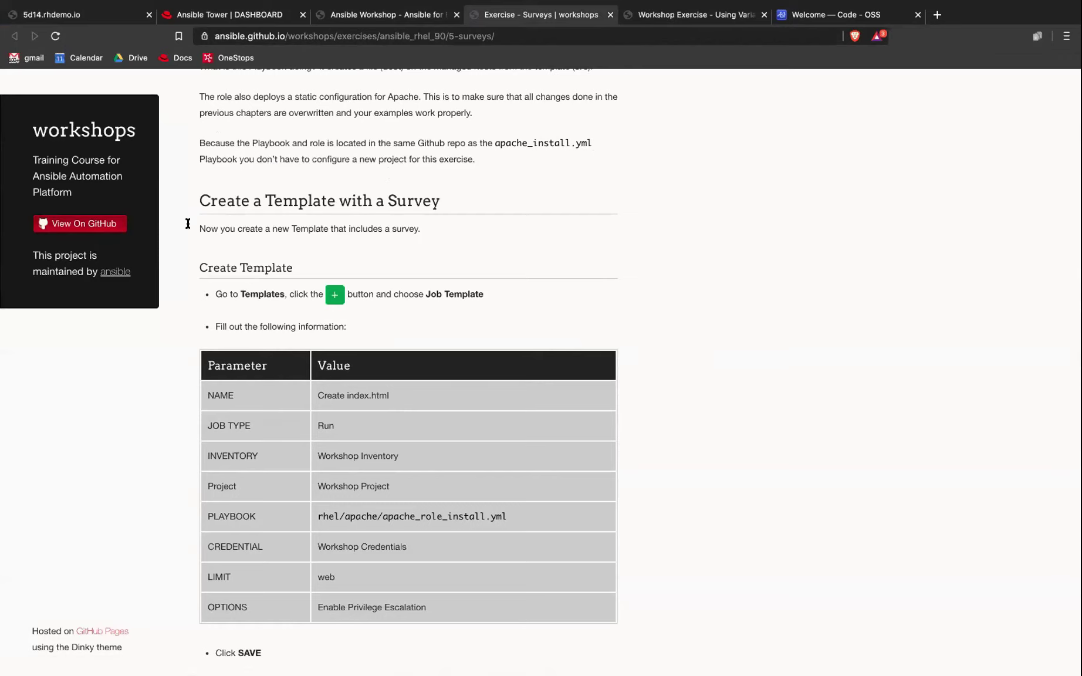
scroll(245, 242, up, 1)
scroll(245, 242, down, 1)
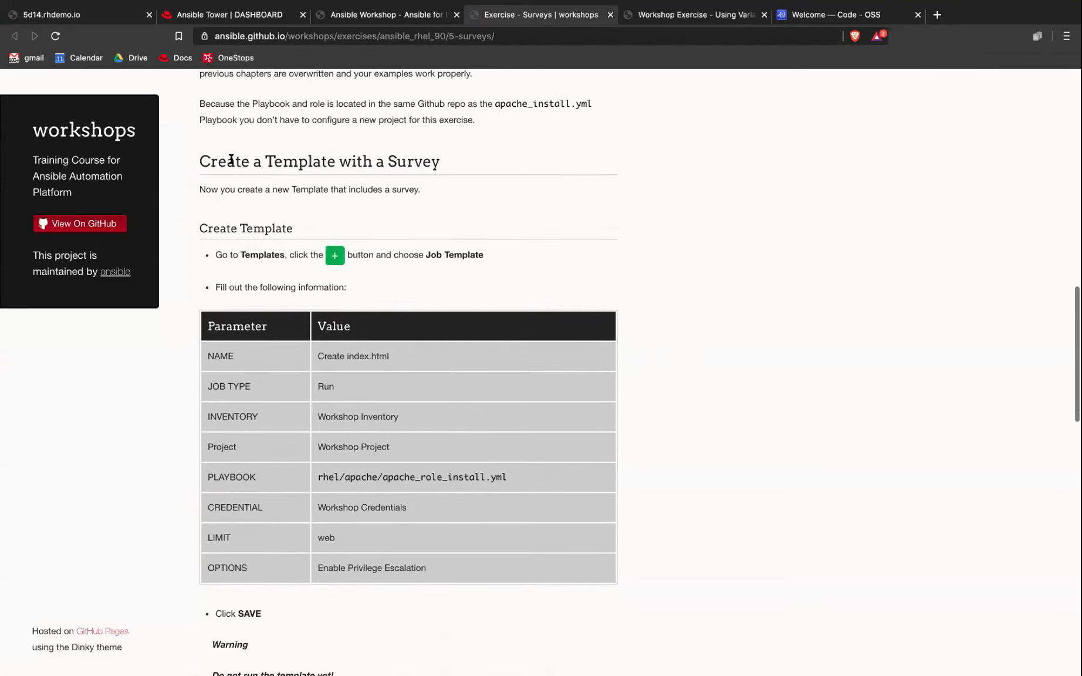
drag(199, 162, 447, 170)
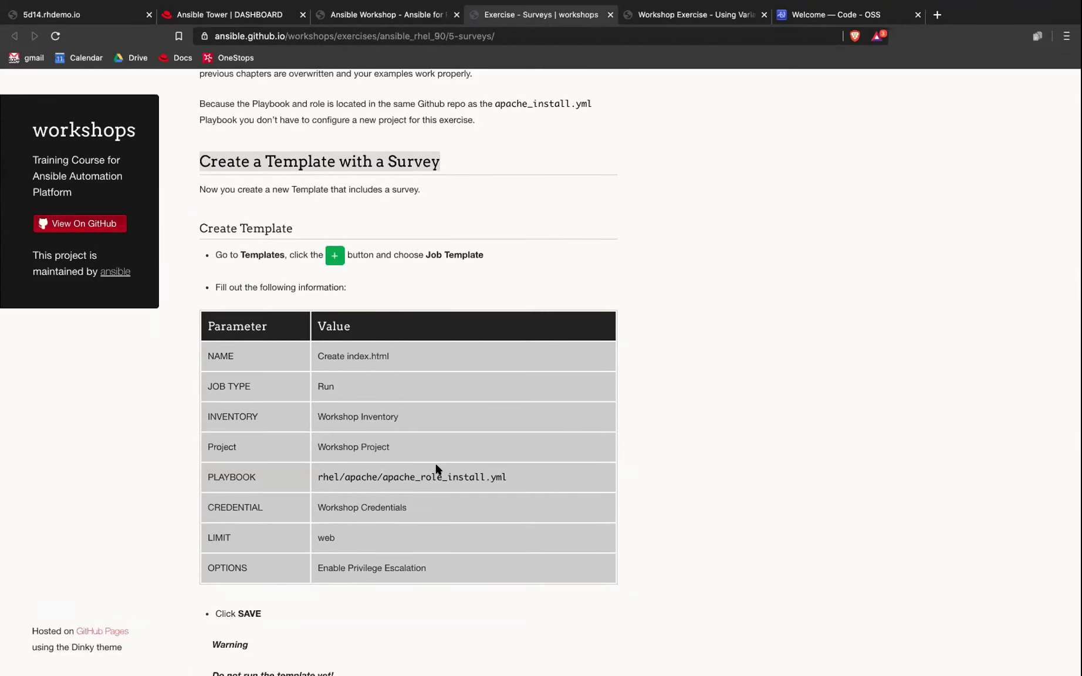
click(511, 479)
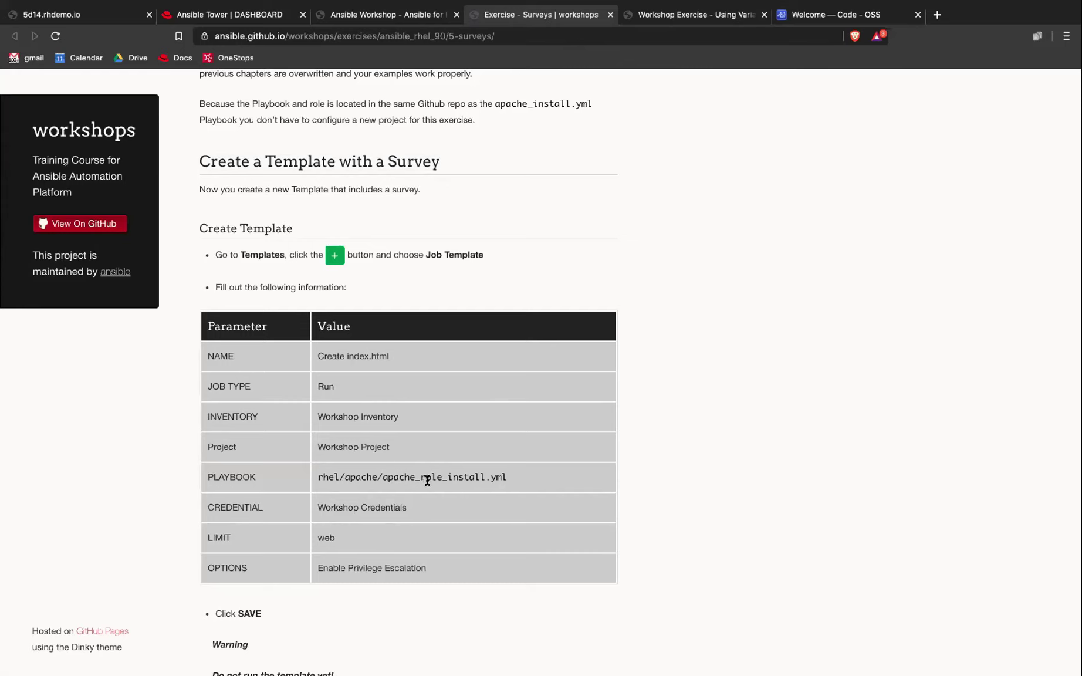
Step: Review Add the Survey and Launch the Template, highlighting the curl command and its expected output
scroll(429, 482, down, 1)
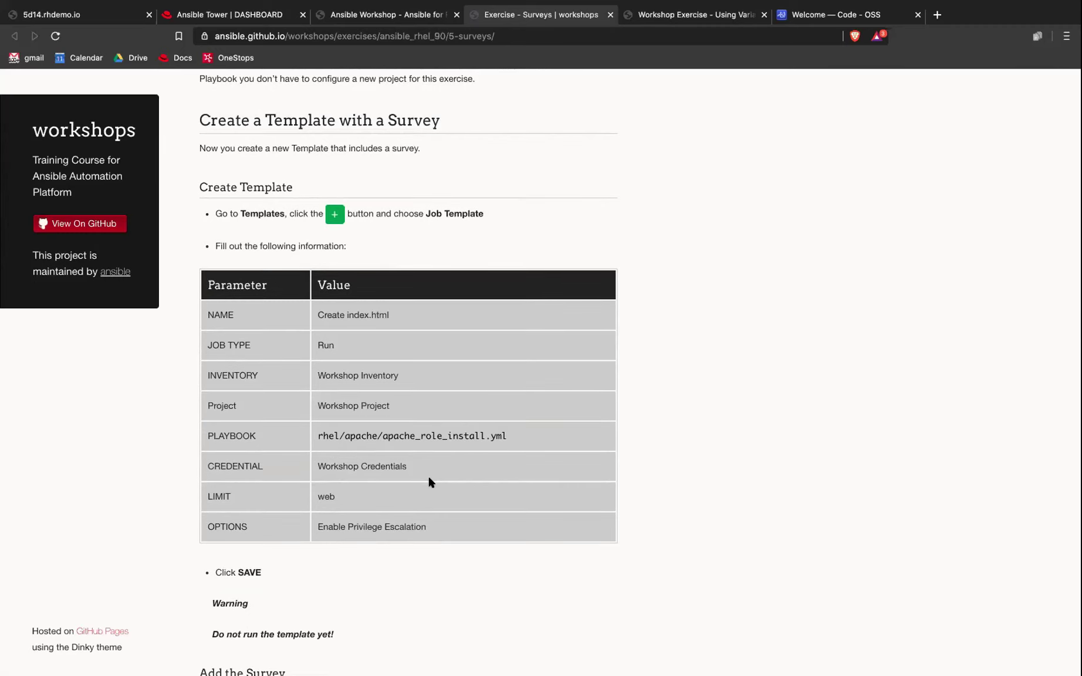
scroll(298, 382, down, 8)
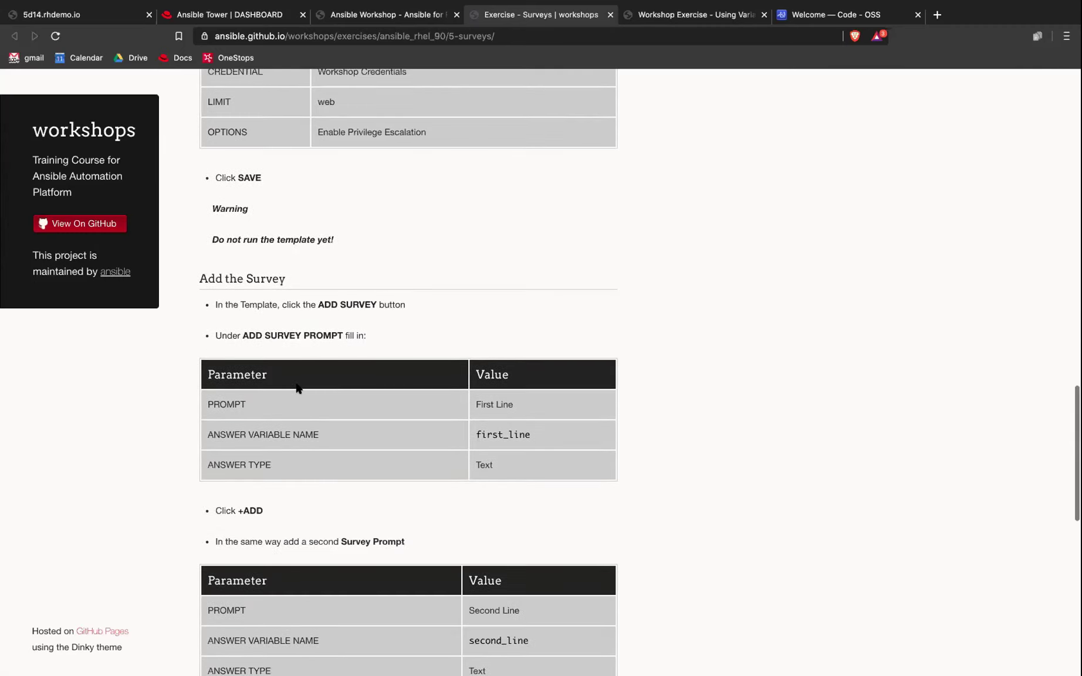
scroll(298, 387, down, 2)
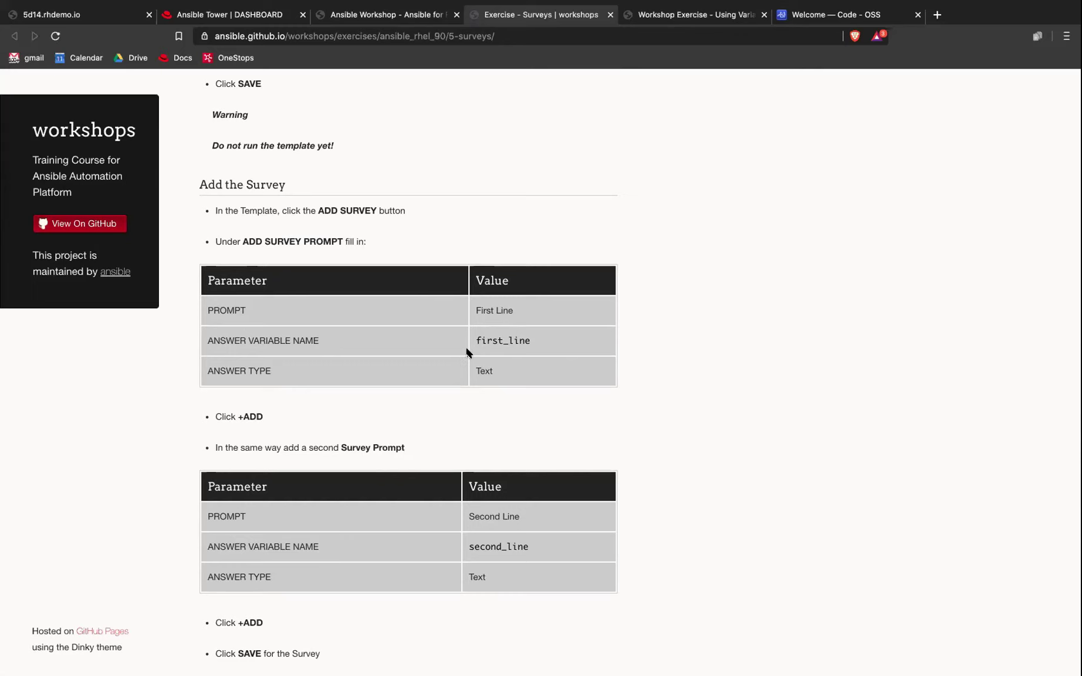
scroll(468, 352, down, 2)
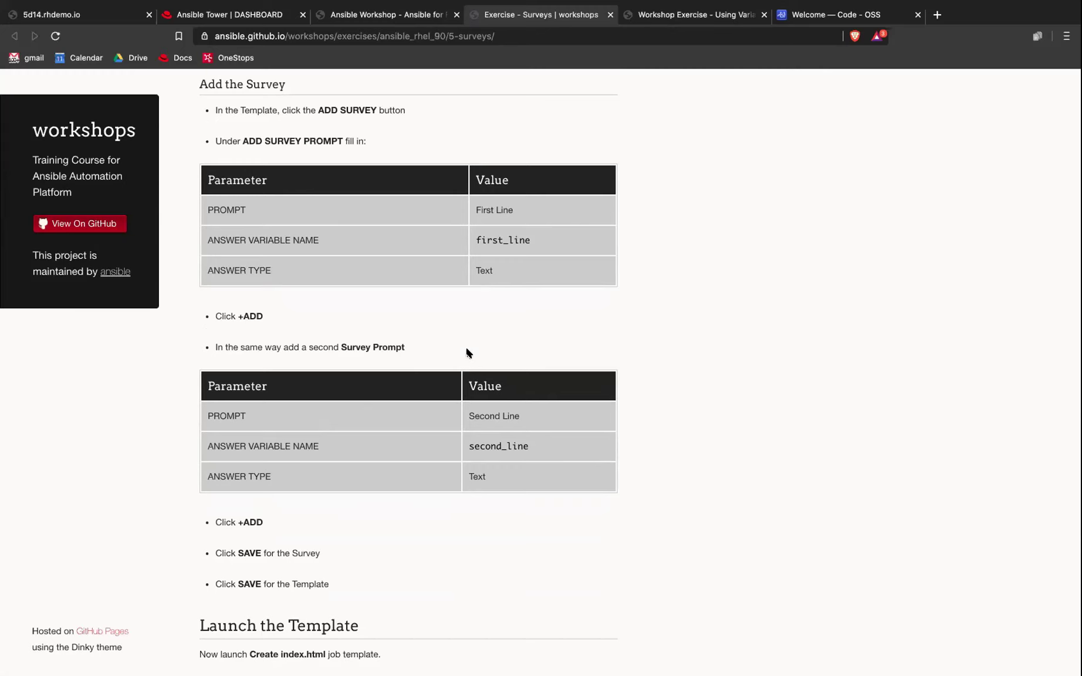
scroll(468, 356, down, 8)
scroll(464, 361, down, 1)
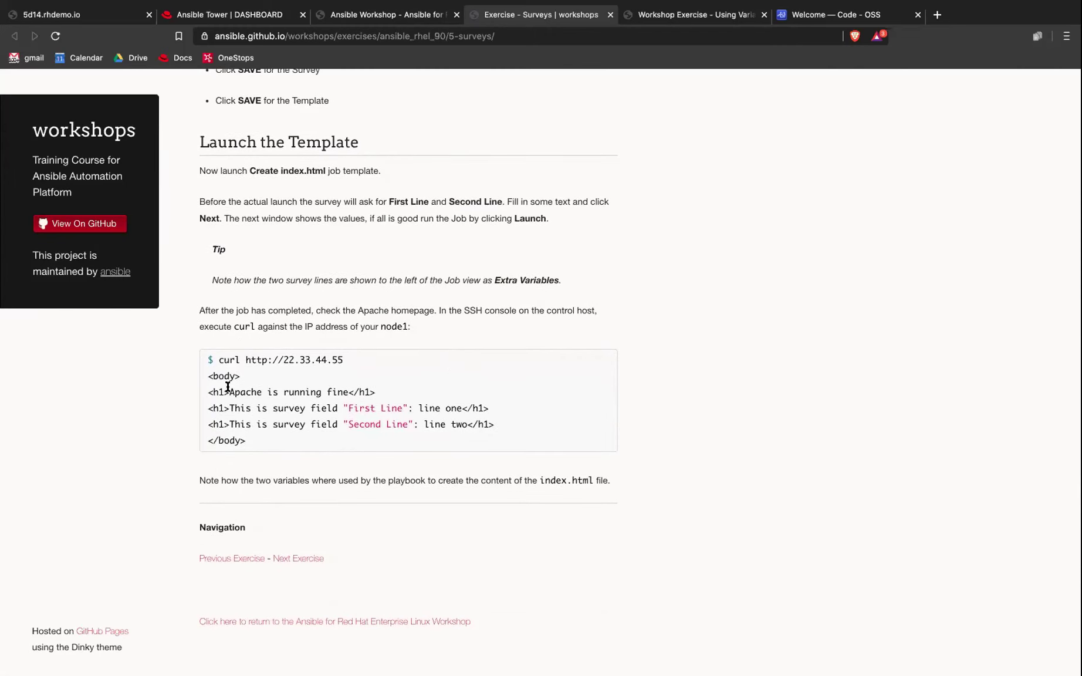
drag(218, 359, 379, 363)
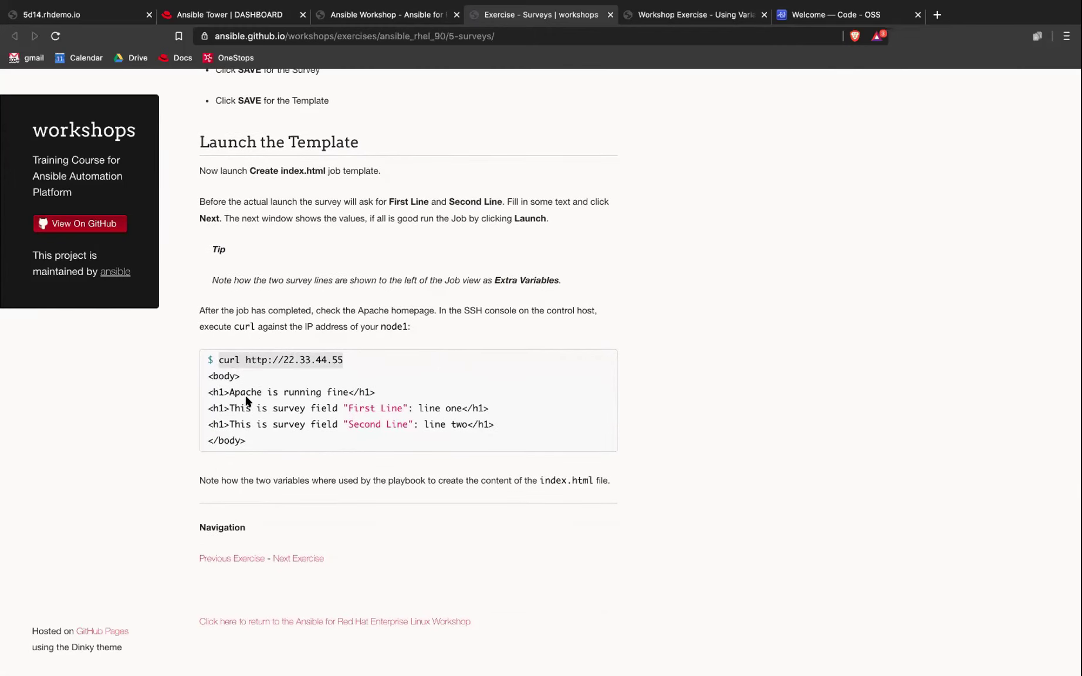
drag(230, 393, 407, 427)
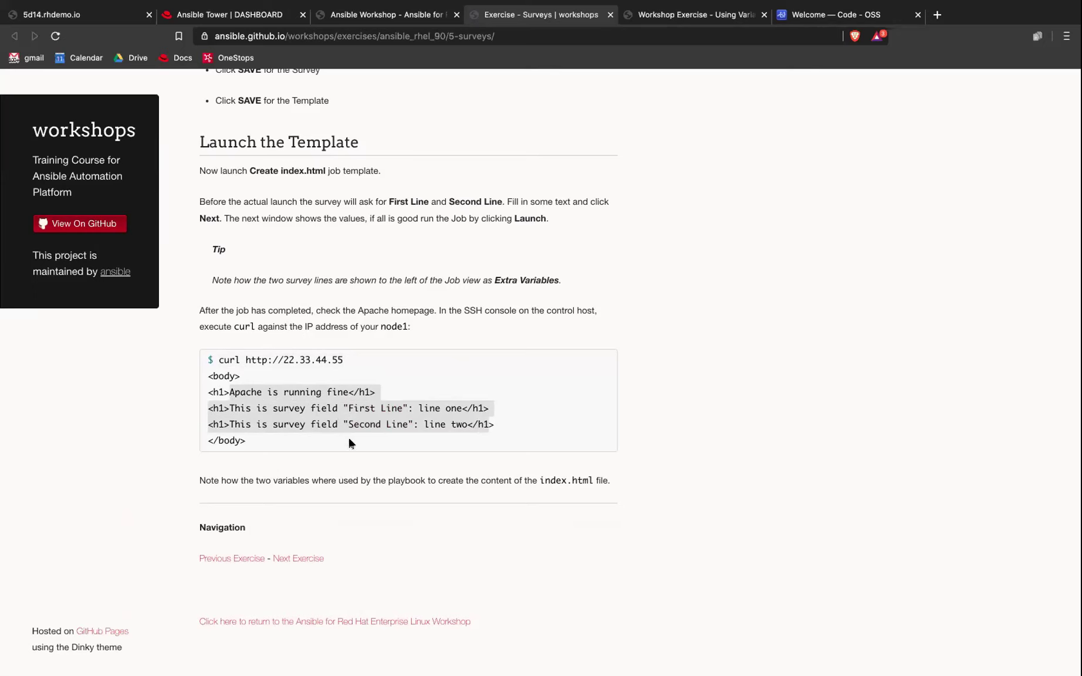
scroll(355, 440, down, 1)
scroll(190, 194, up, 8)
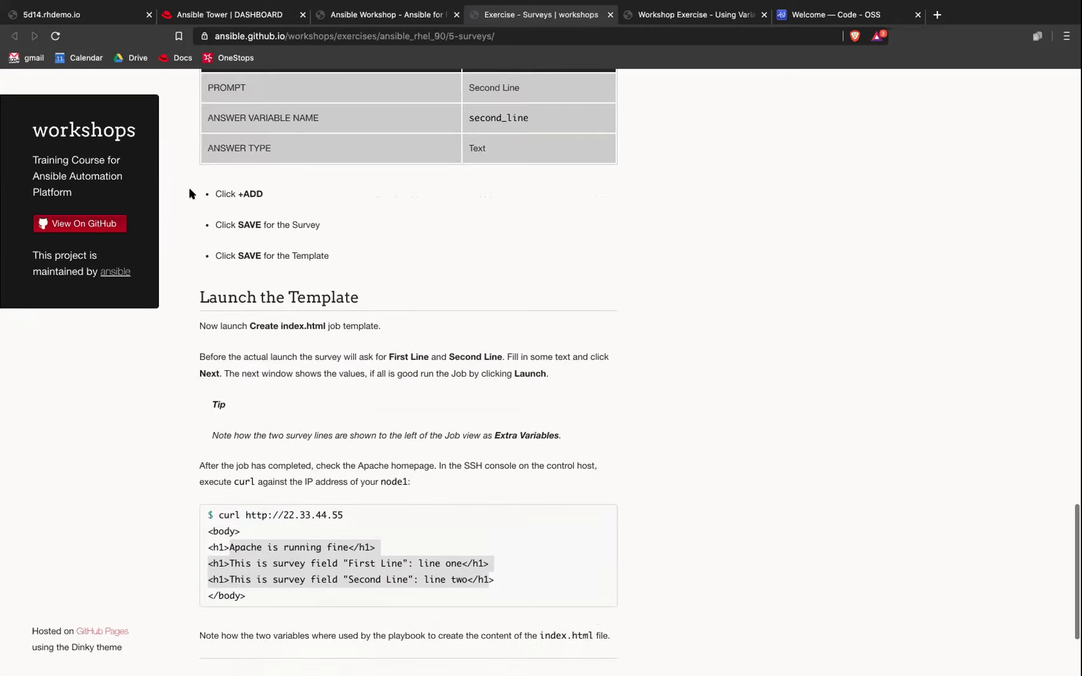
Step: Return to the presentation and advance past the Roles slide to Automation Hub and Ansible Galaxy
key(ctrl+Left)
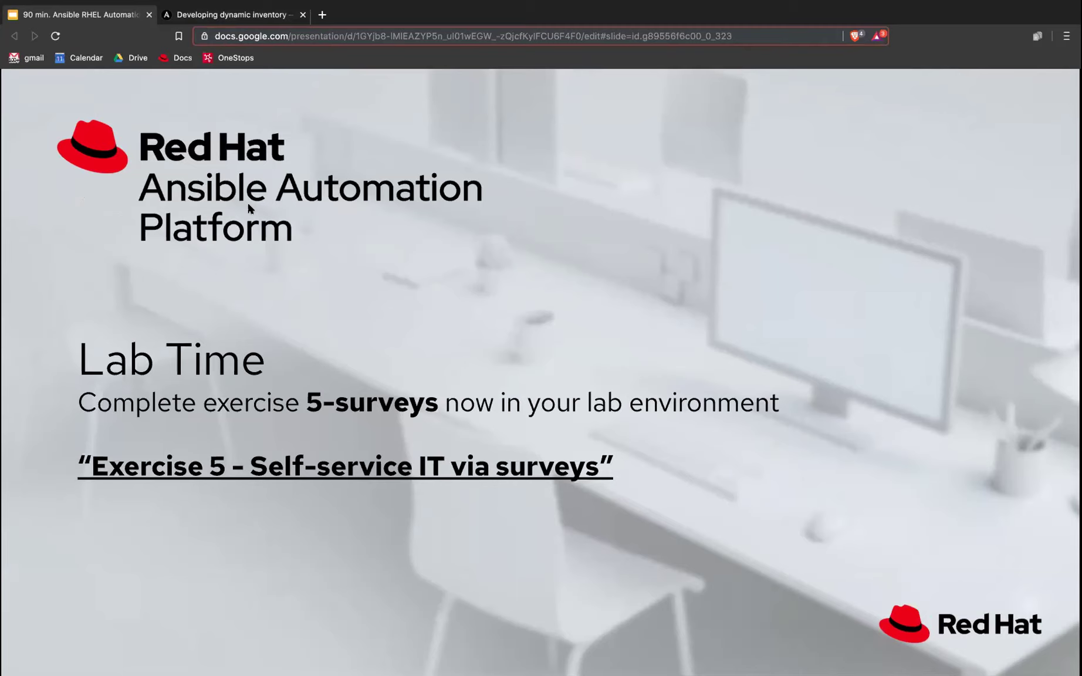
key(Right)
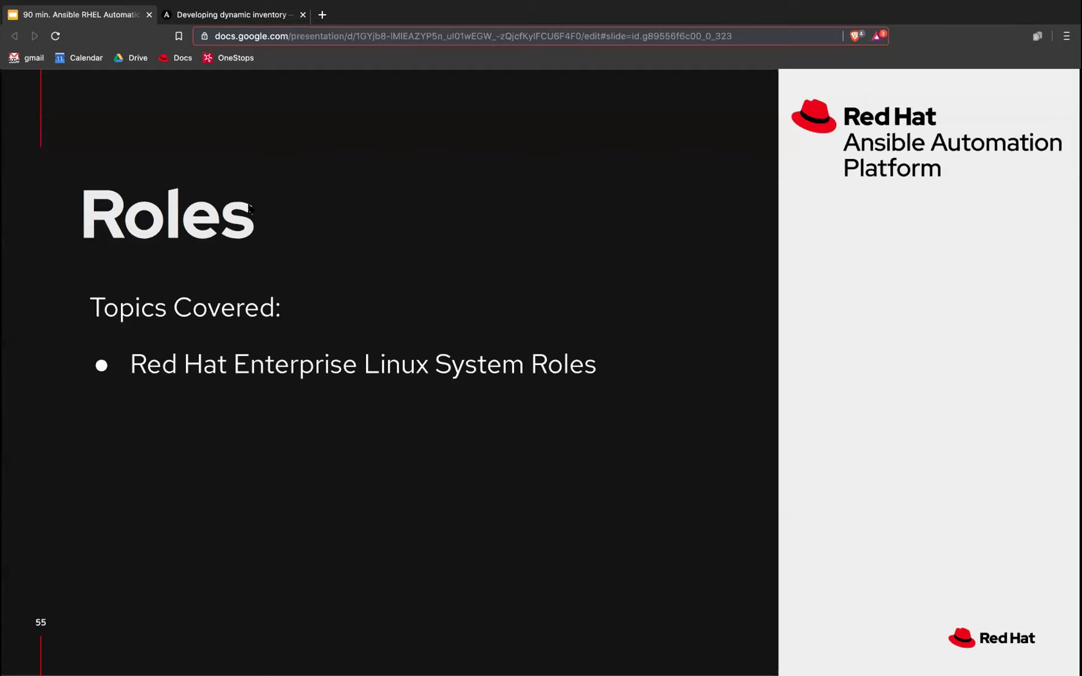
key(Right)
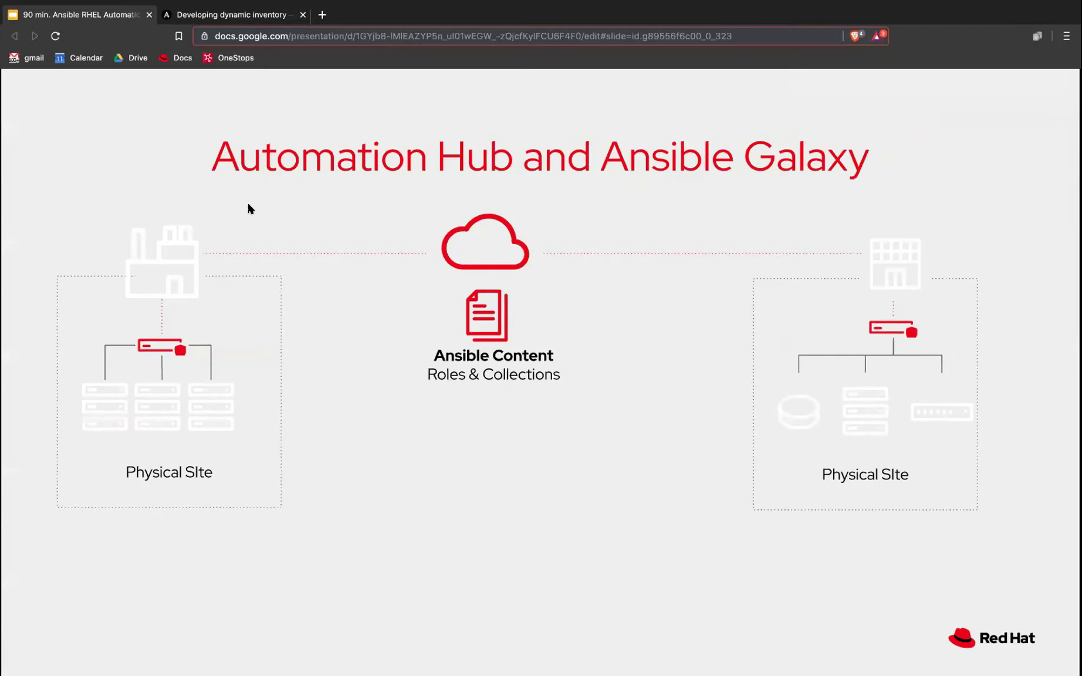